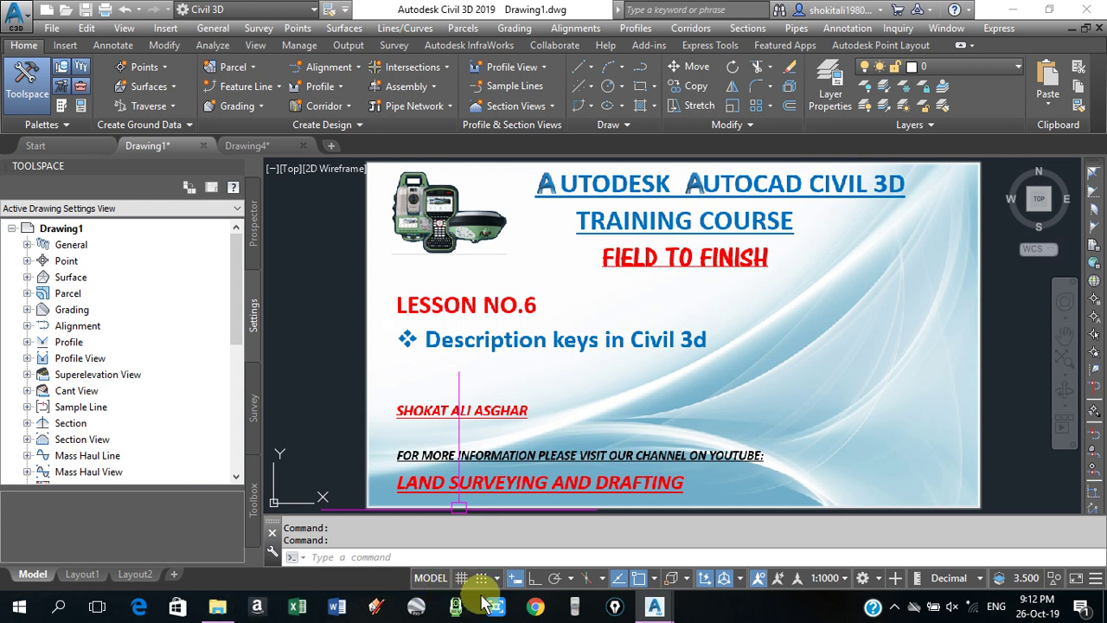
# Bring the 'civil 3d field to finish' folder in File Explorer to the front
pyautogui.click(218, 606)
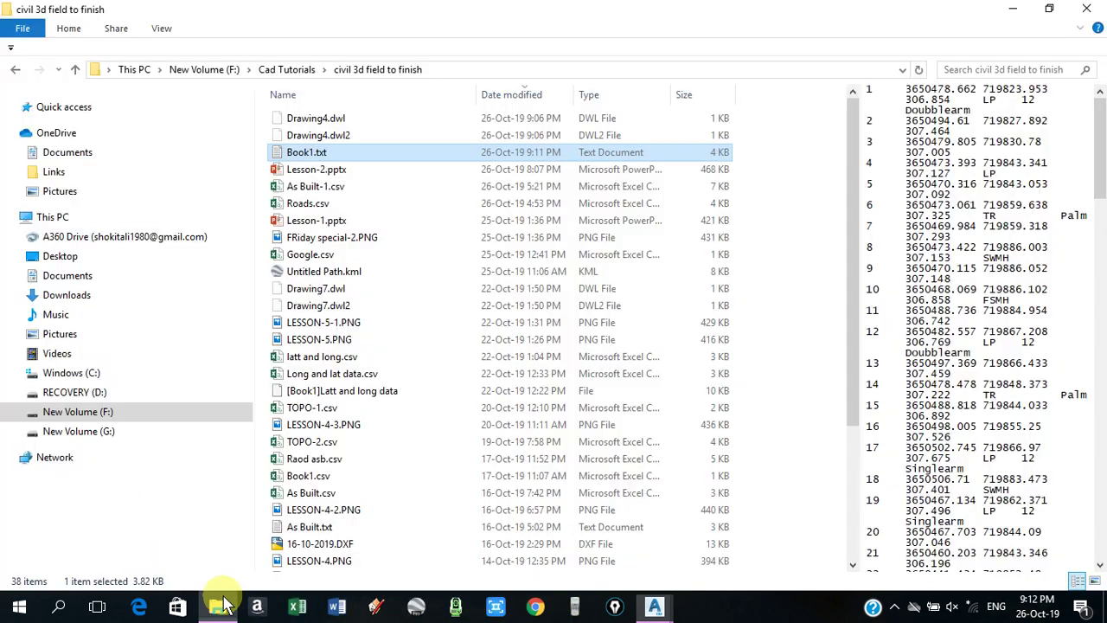
pyautogui.doubleClick(307, 153)
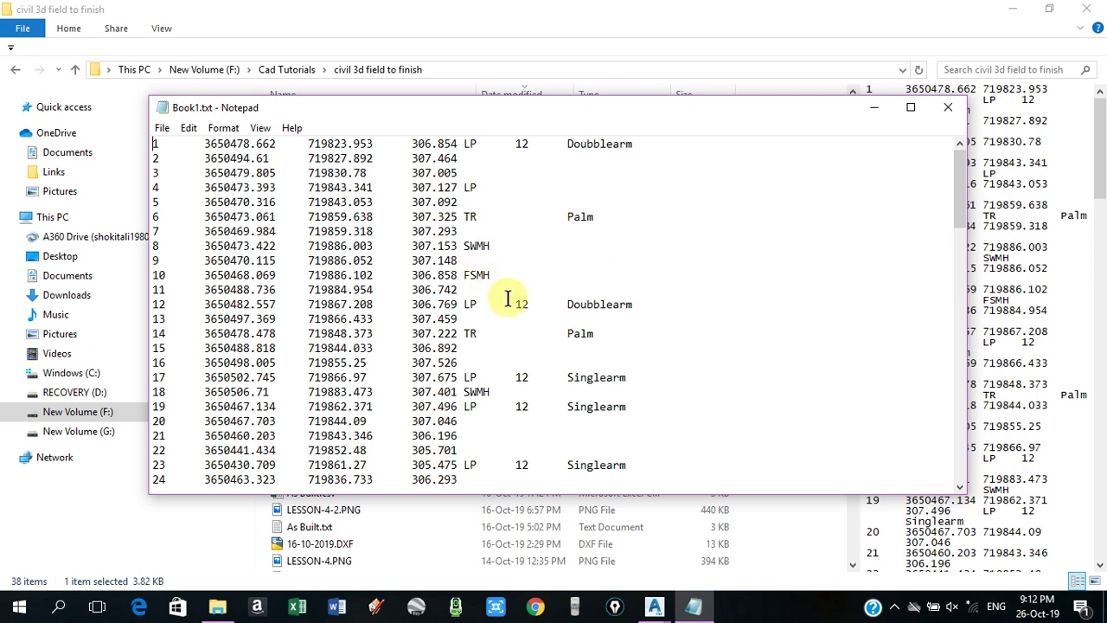
pyautogui.scroll(-5, 432, 324)
pyautogui.scroll(-7, 482, 334)
pyautogui.scroll(-2, 501, 375)
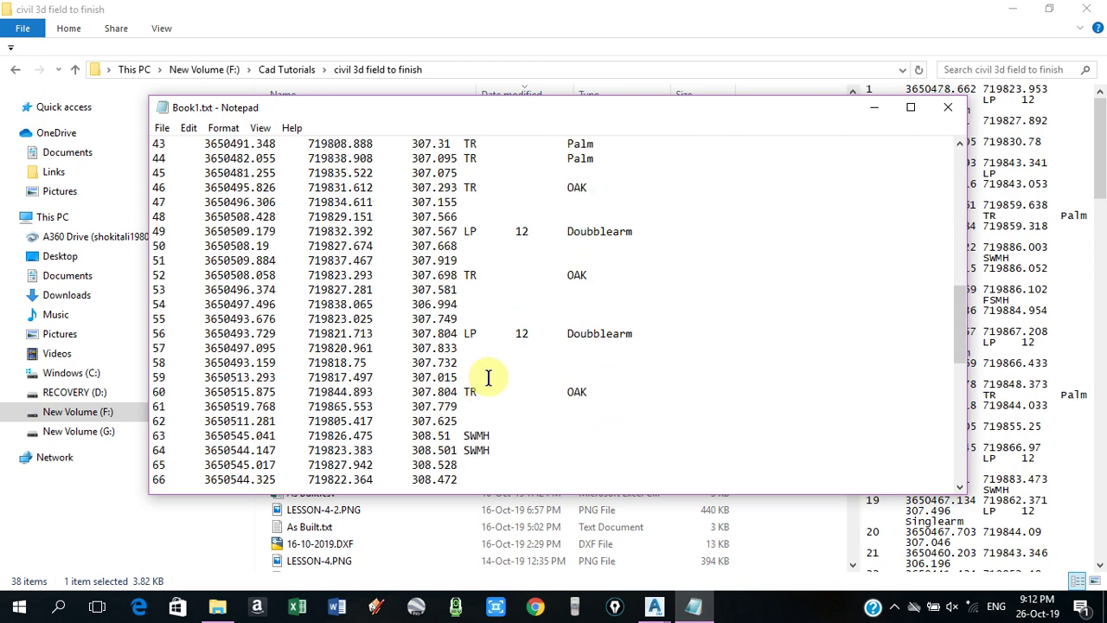
pyautogui.scroll(-5, 489, 375)
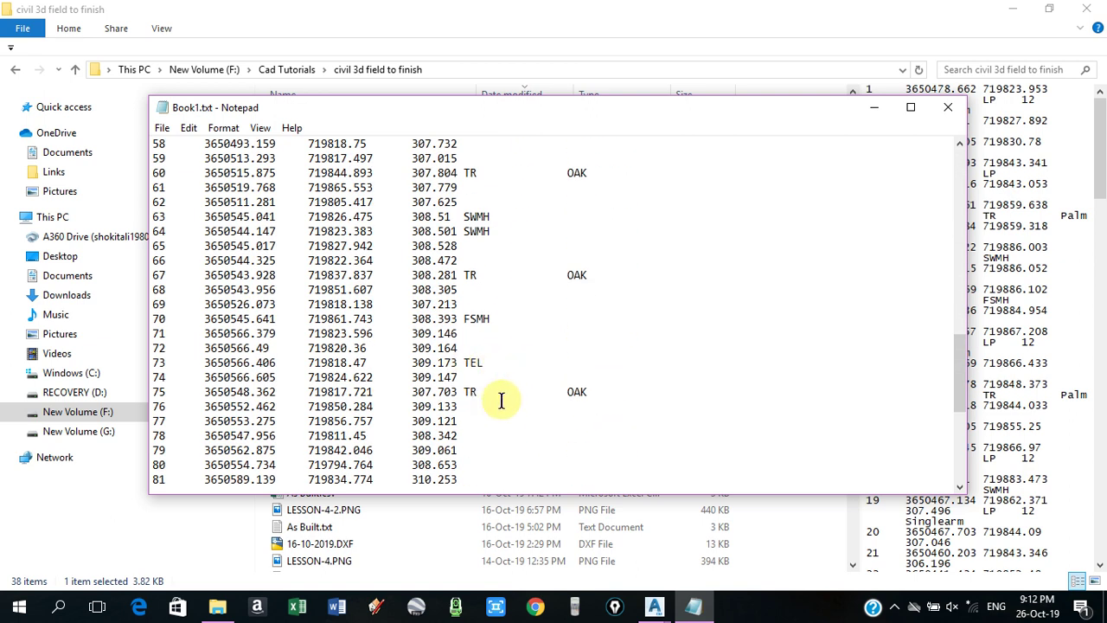
pyautogui.scroll(4, 548, 276)
pyautogui.scroll(8, 504, 227)
pyautogui.scroll(6, 484, 217)
pyautogui.scroll(1, 454, 206)
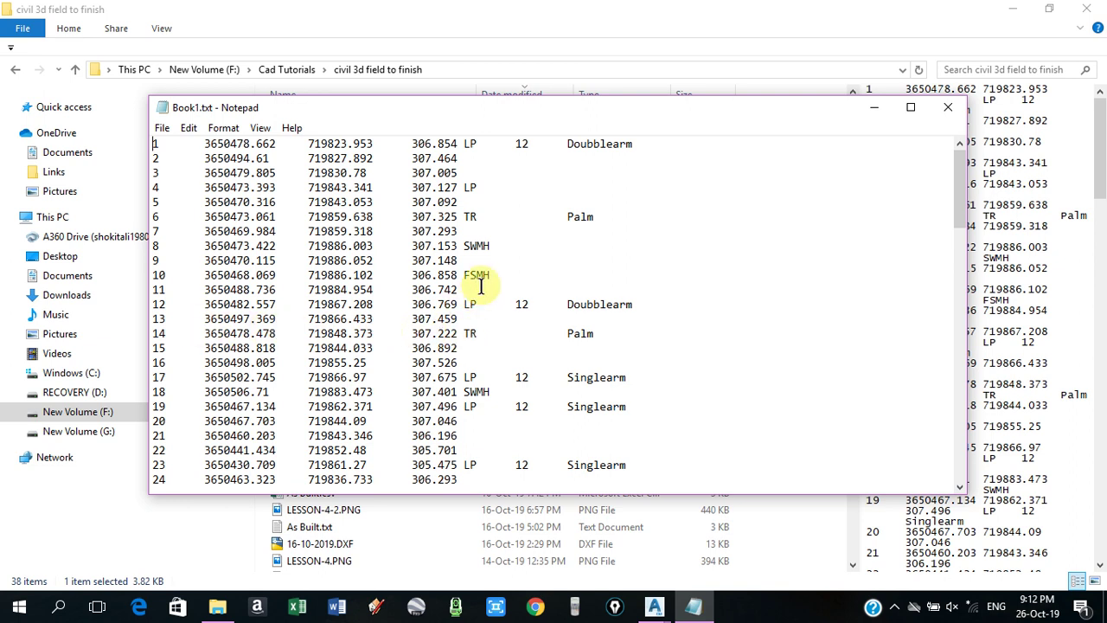
pyautogui.scroll(-2, 487, 279)
pyautogui.scroll(-5, 487, 280)
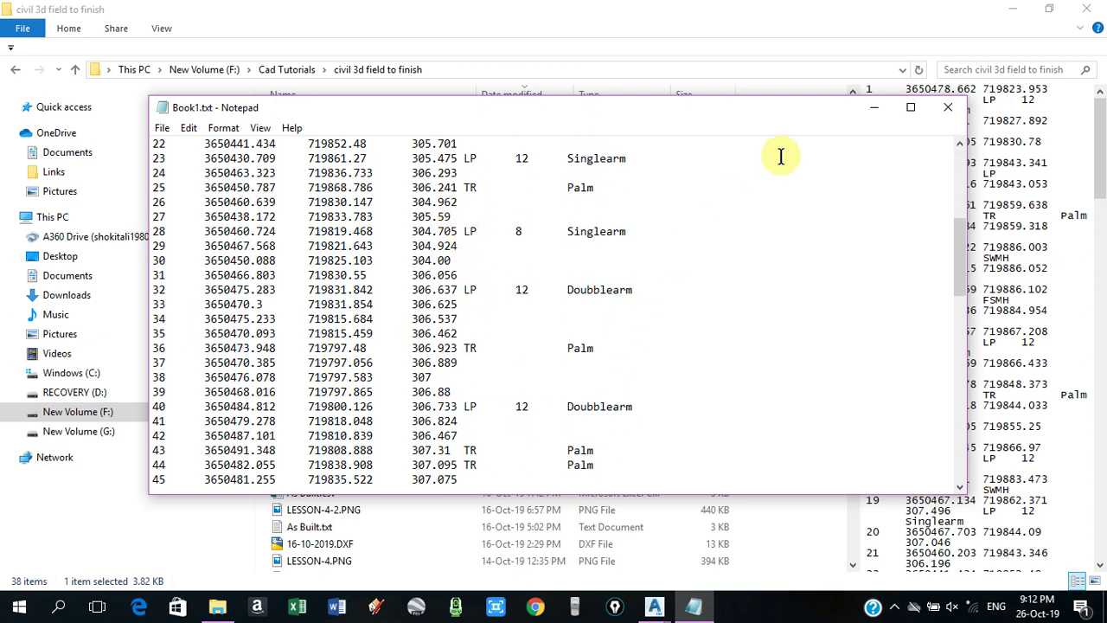
pyautogui.click(950, 114)
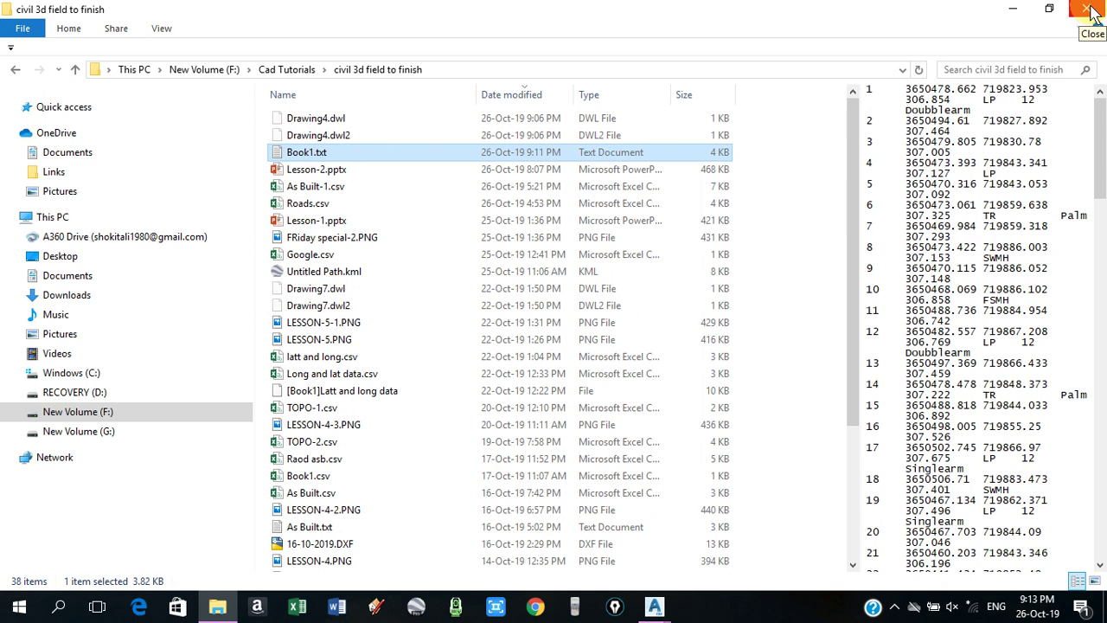
pyautogui.click(1088, 9)
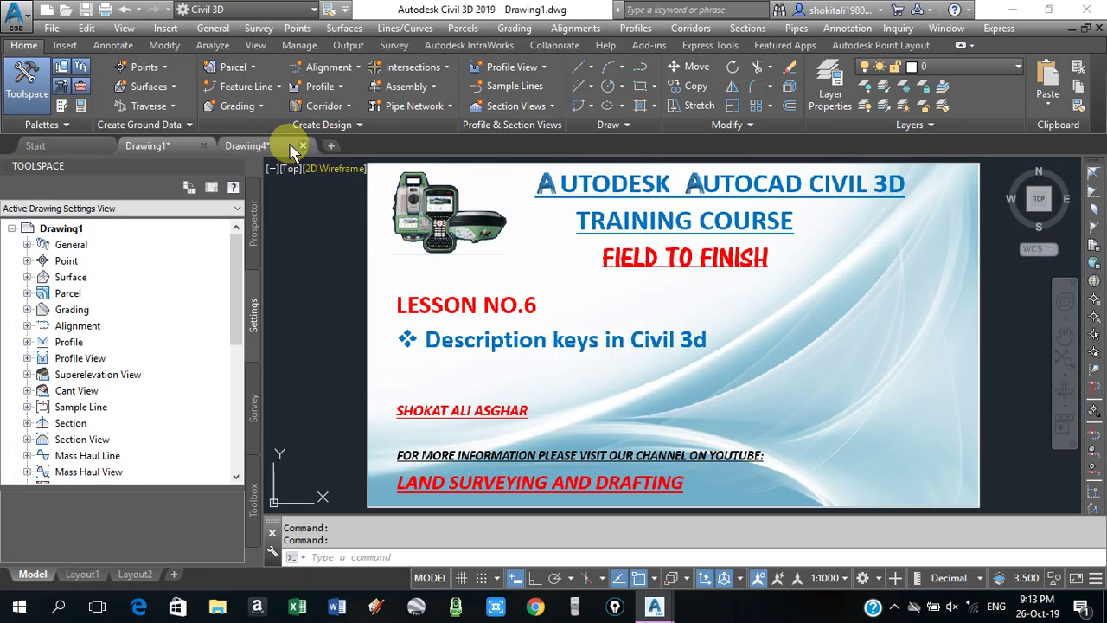
# Switch to Drawing4 and expand Point > Description Key Sets in Toolspace Settings
pyautogui.click(249, 146)
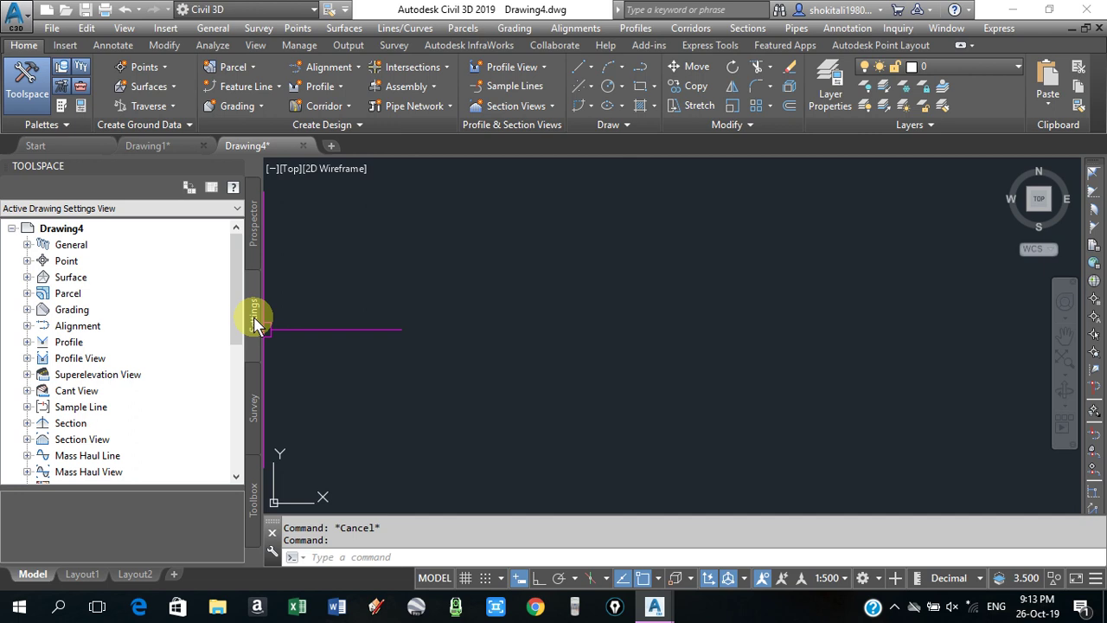
pyautogui.click(26, 260)
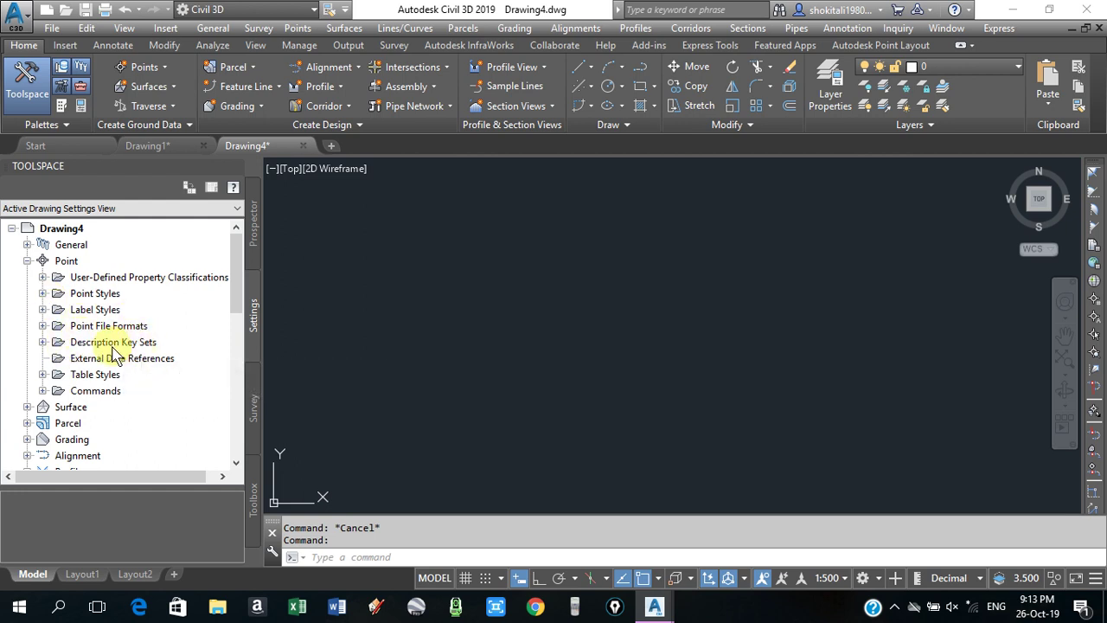
pyautogui.click(43, 343)
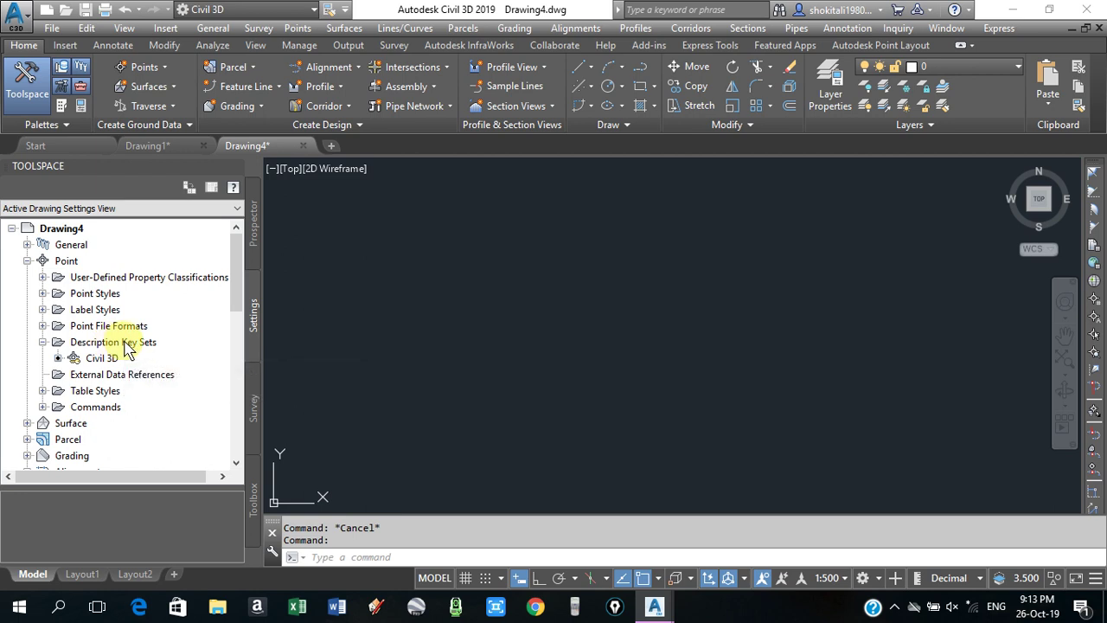
pyautogui.click(128, 344)
# Create a new description key set with the default name New DescKey Set
pyautogui.rightClick(128, 344)
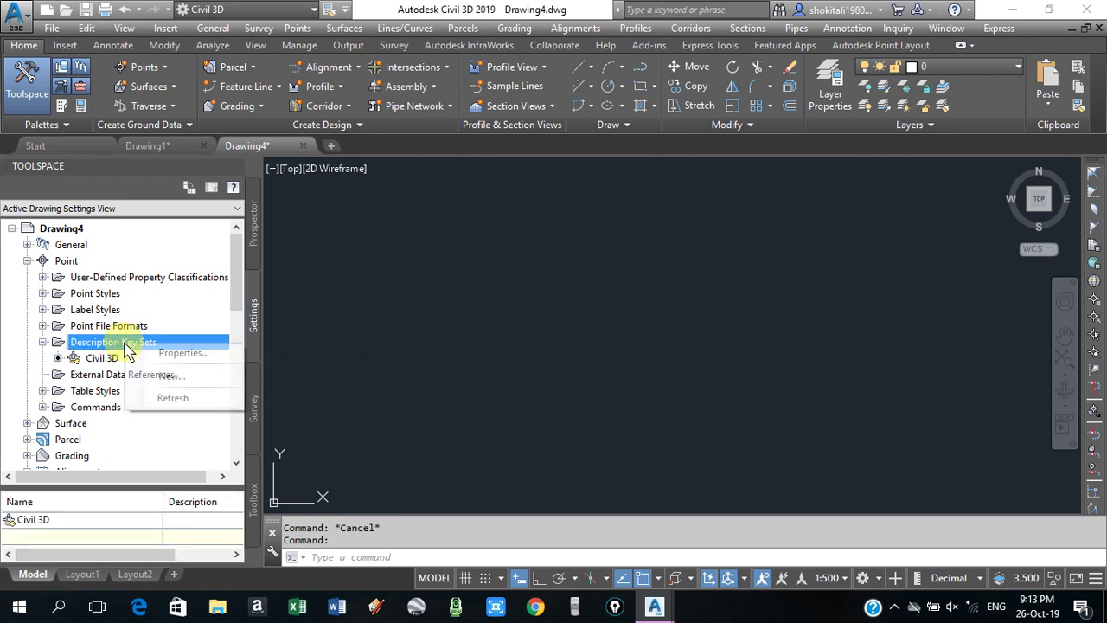
pyautogui.click(183, 377)
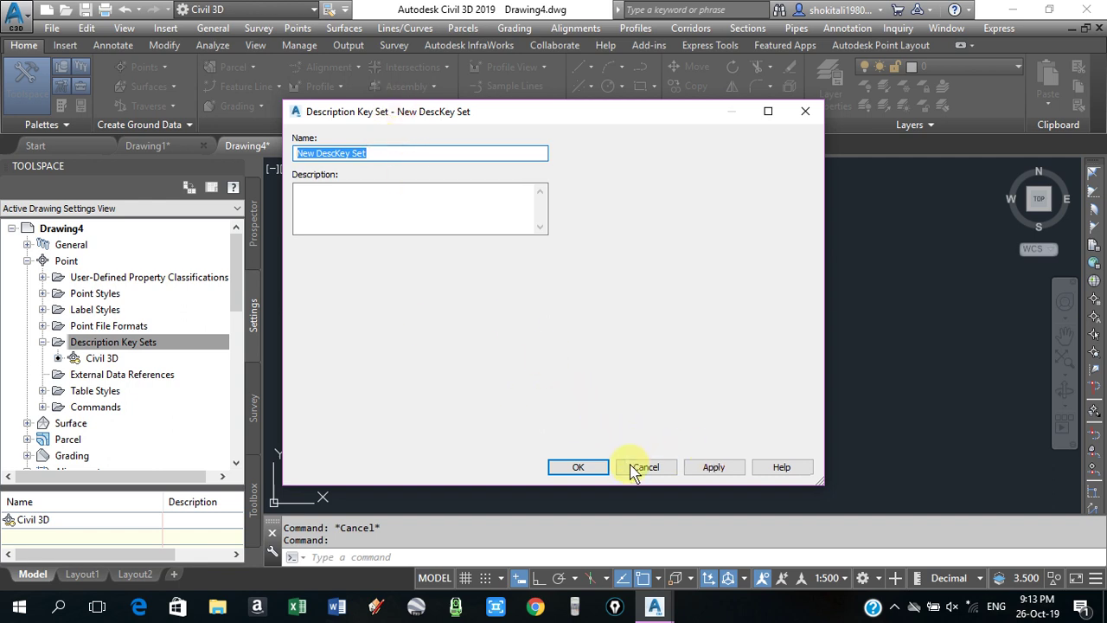
pyautogui.click(593, 468)
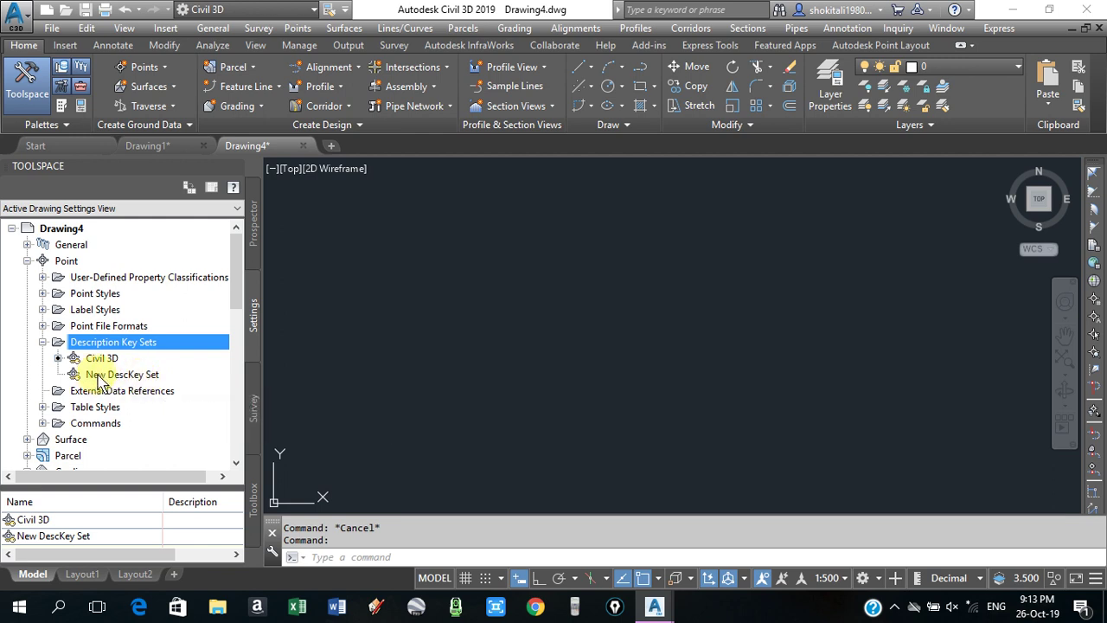
# Open New DescKey Set's keys, close the editor, and select the Civil 3D key set
pyautogui.click(115, 374)
pyautogui.rightClick(115, 374)
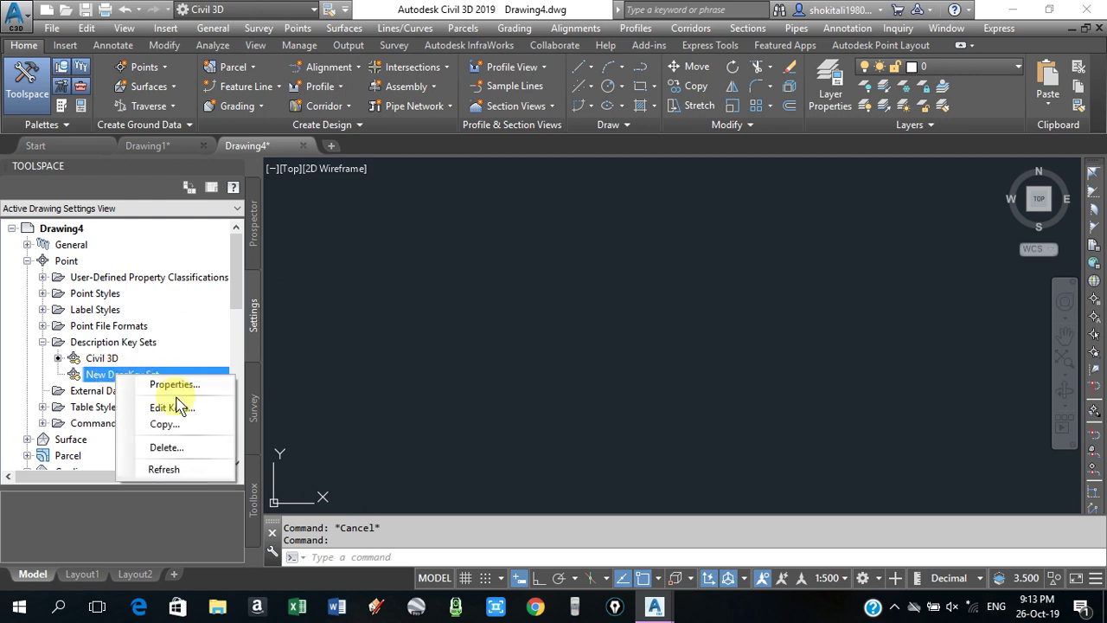
pyautogui.click(184, 406)
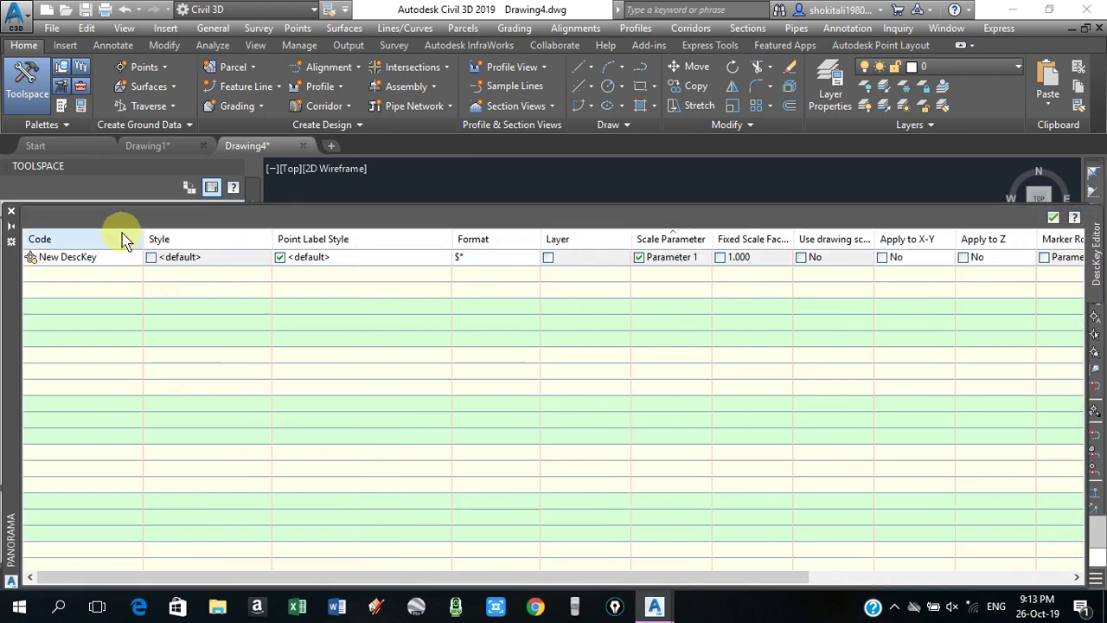
pyautogui.click(1053, 218)
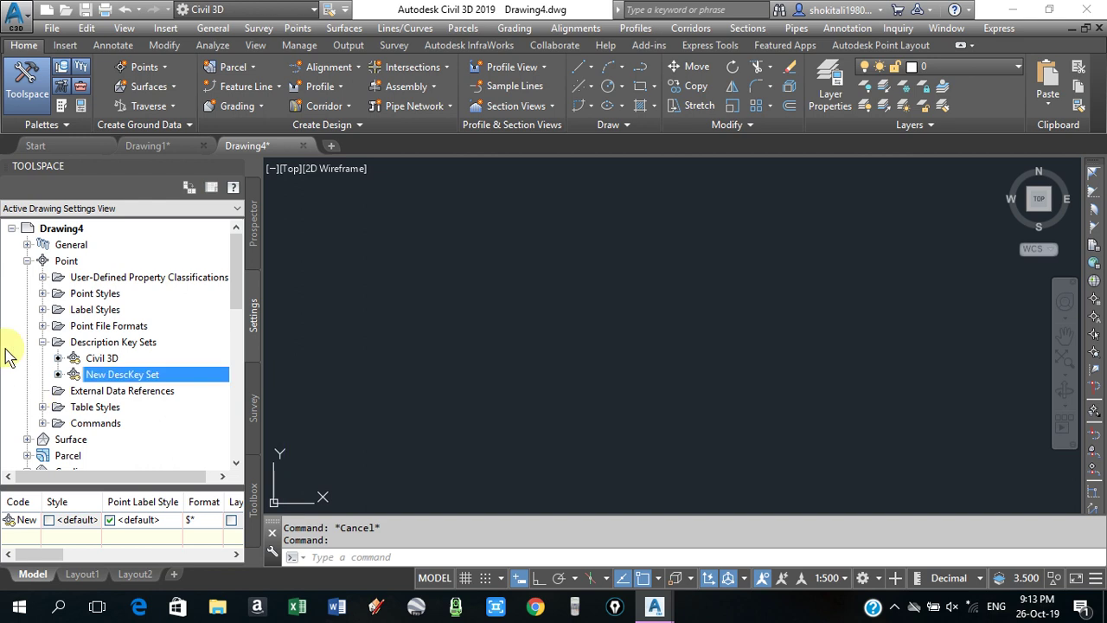
pyautogui.click(109, 363)
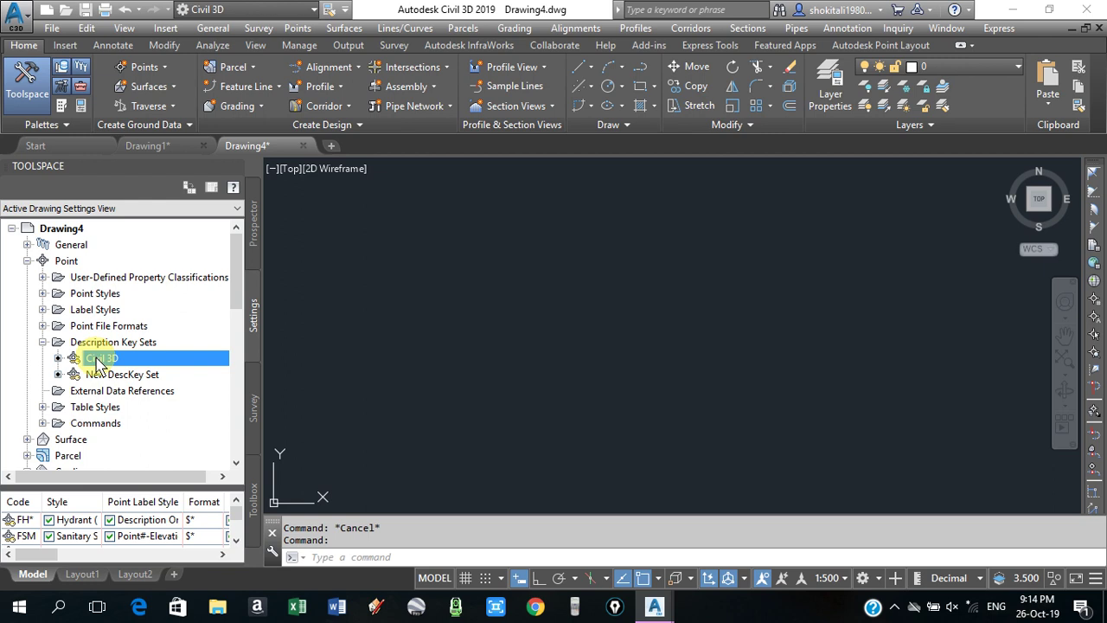
pyautogui.rightClick(98, 363)
# Edit the Civil 3D set's keys and give SWMH* the Point#-Elevation-Description label style
pyautogui.click(144, 389)
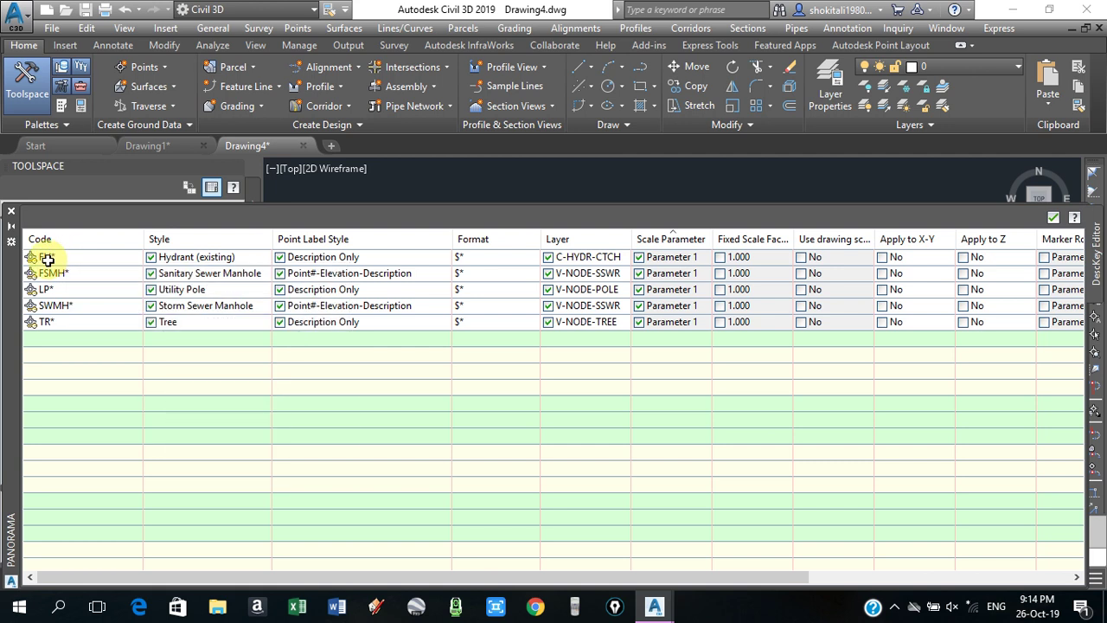
pyautogui.moveTo(69, 257)
pyautogui.mouseDown()
pyautogui.moveTo(422, 273)
pyautogui.moveTo(415, 305)
pyautogui.mouseUp()
pyautogui.moveTo(459, 257); pyautogui.dragTo(485, 277)
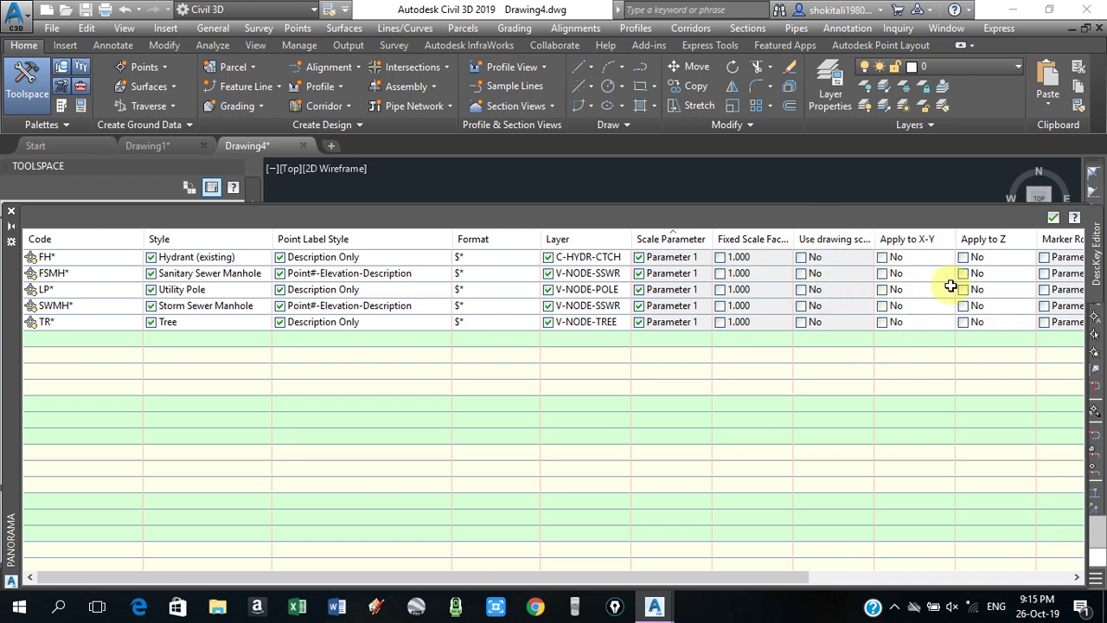
pyautogui.moveTo(699, 577); pyautogui.dragTo(895, 571)
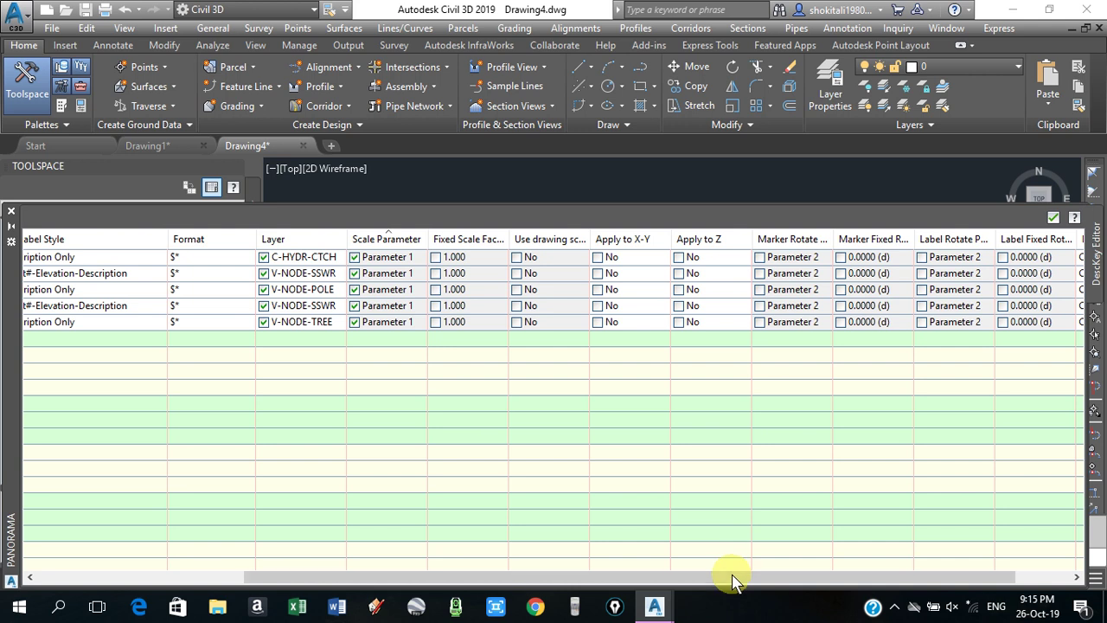
pyautogui.moveTo(733, 577); pyautogui.dragTo(482, 580)
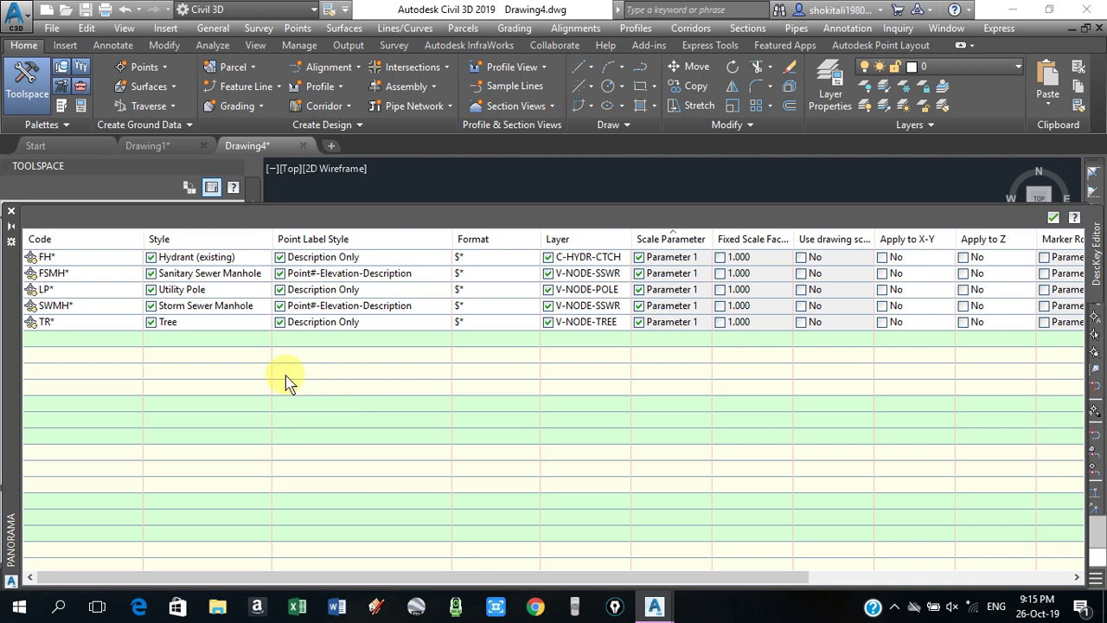
# Add a new TEL* description key below TR* and turn on its point style override
pyautogui.click(50, 321)
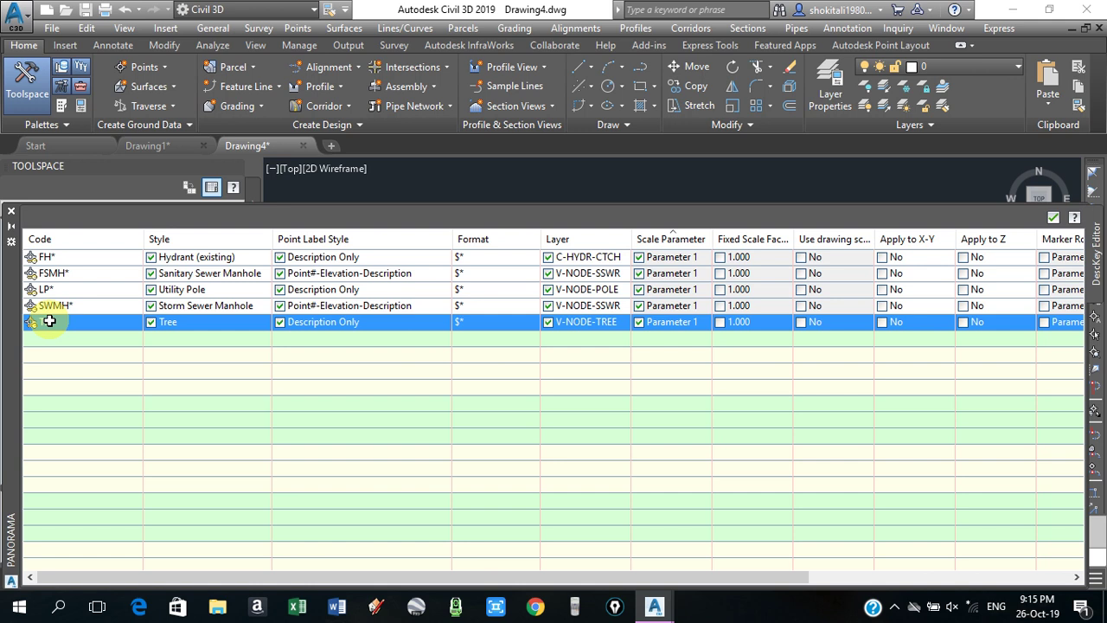
pyautogui.rightClick(49, 322)
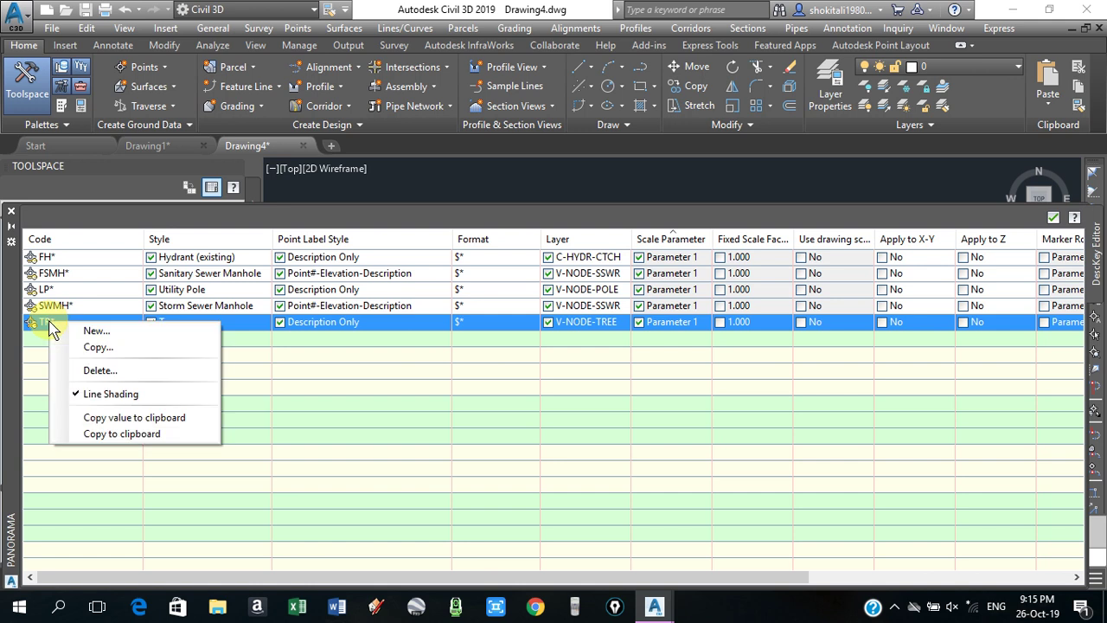
pyautogui.click(95, 333)
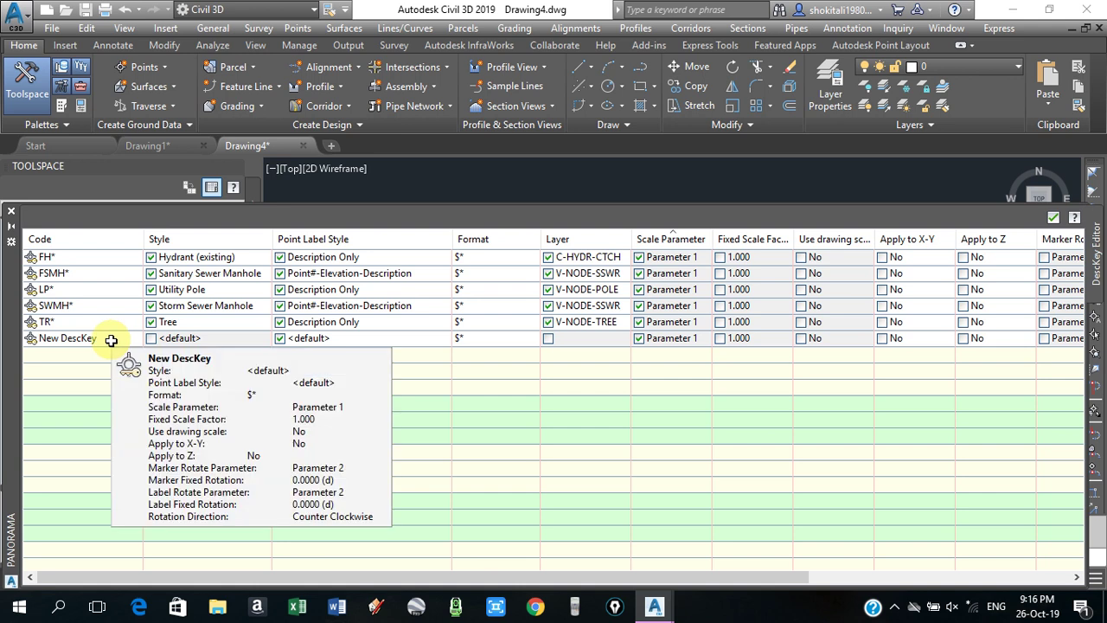
pyautogui.click(112, 340)
pyautogui.doubleClick(112, 340)
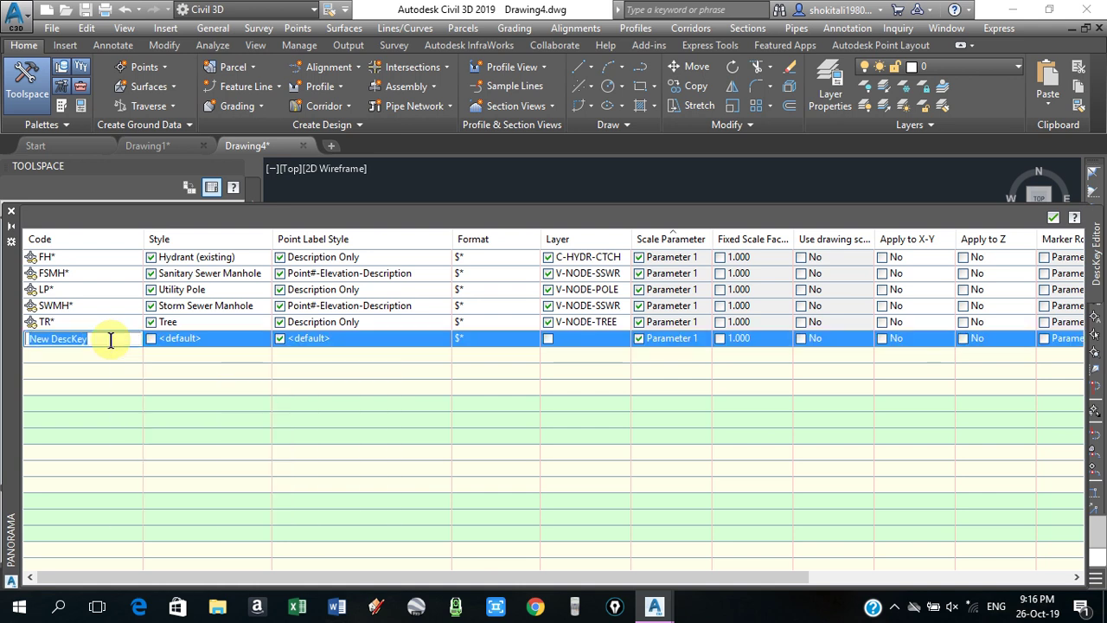
pyautogui.write('TEL*')
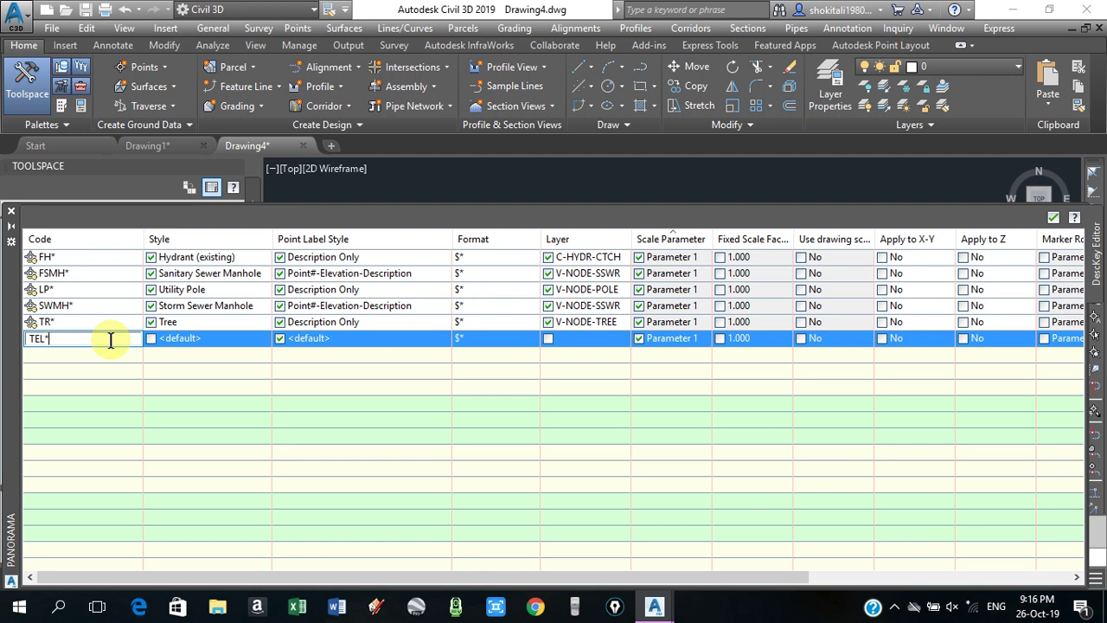
pyautogui.click(101, 378)
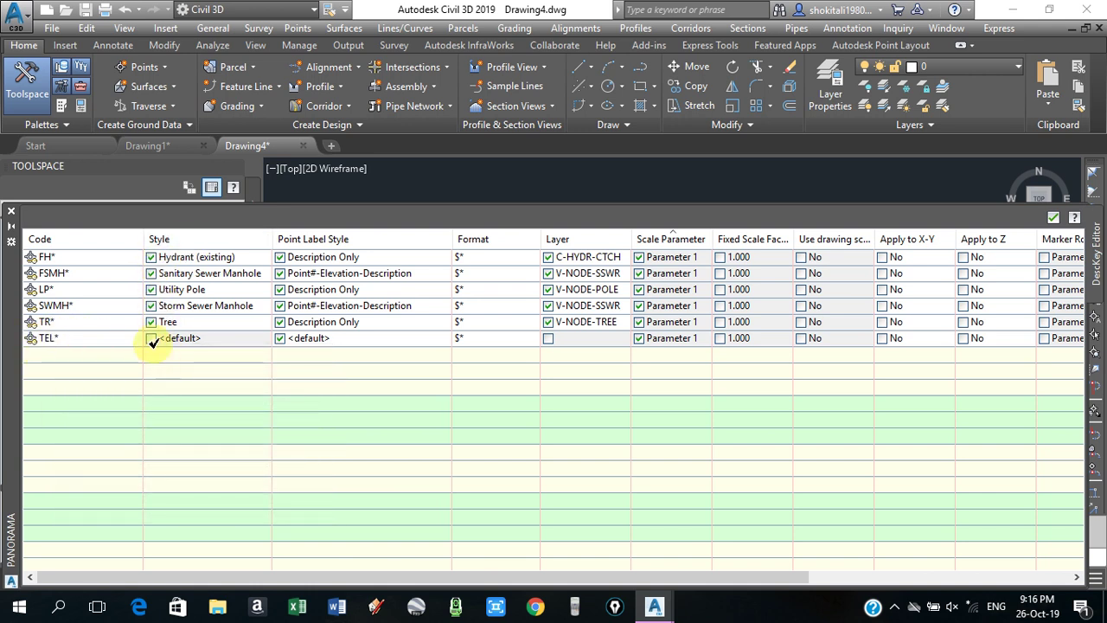
pyautogui.click(229, 344)
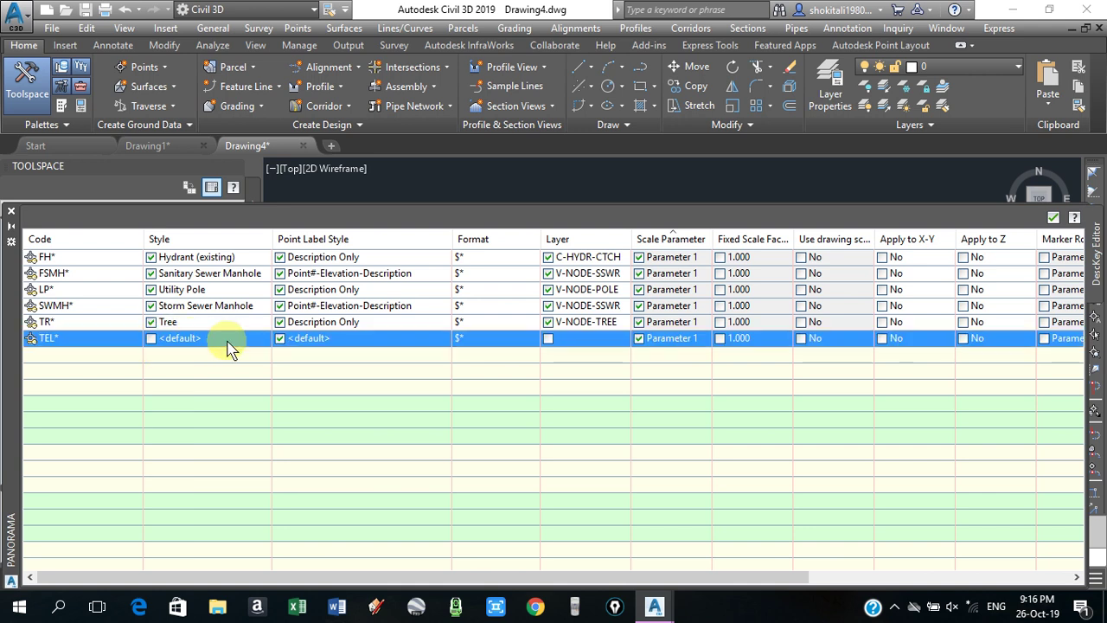
pyautogui.click(150, 338)
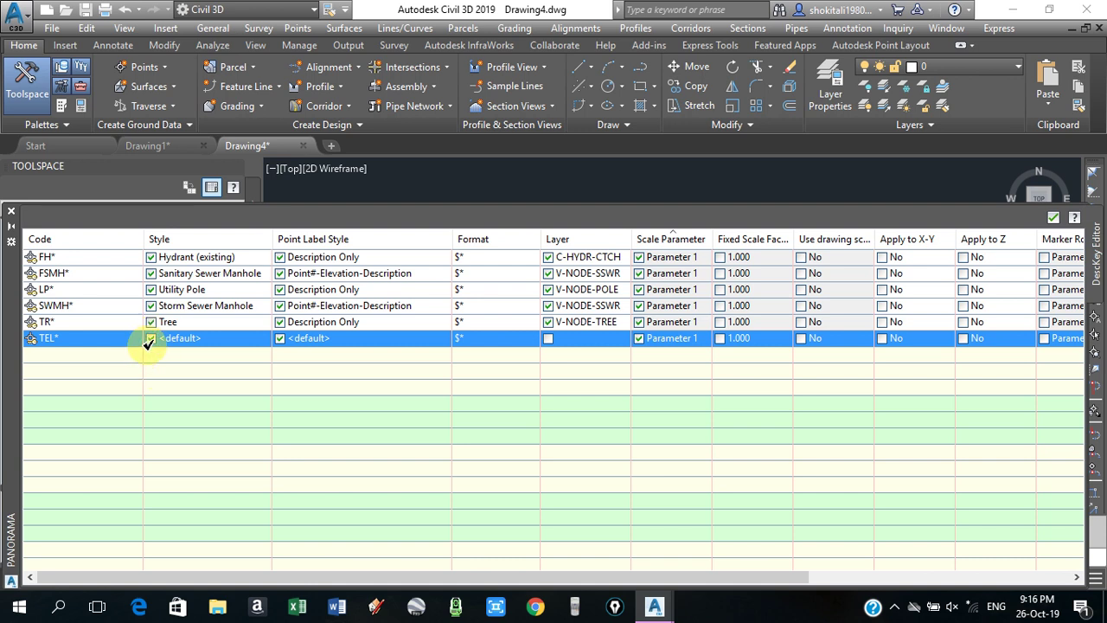
# Set the TEL* key's point style to Catch Basin
pyautogui.click(222, 338)
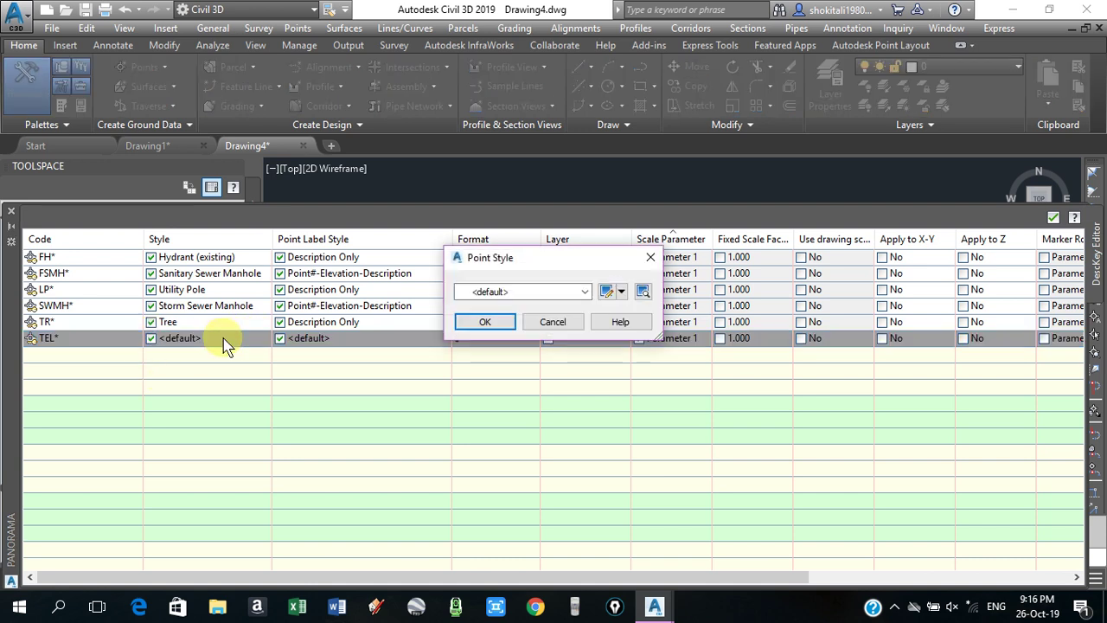
pyautogui.click(525, 292)
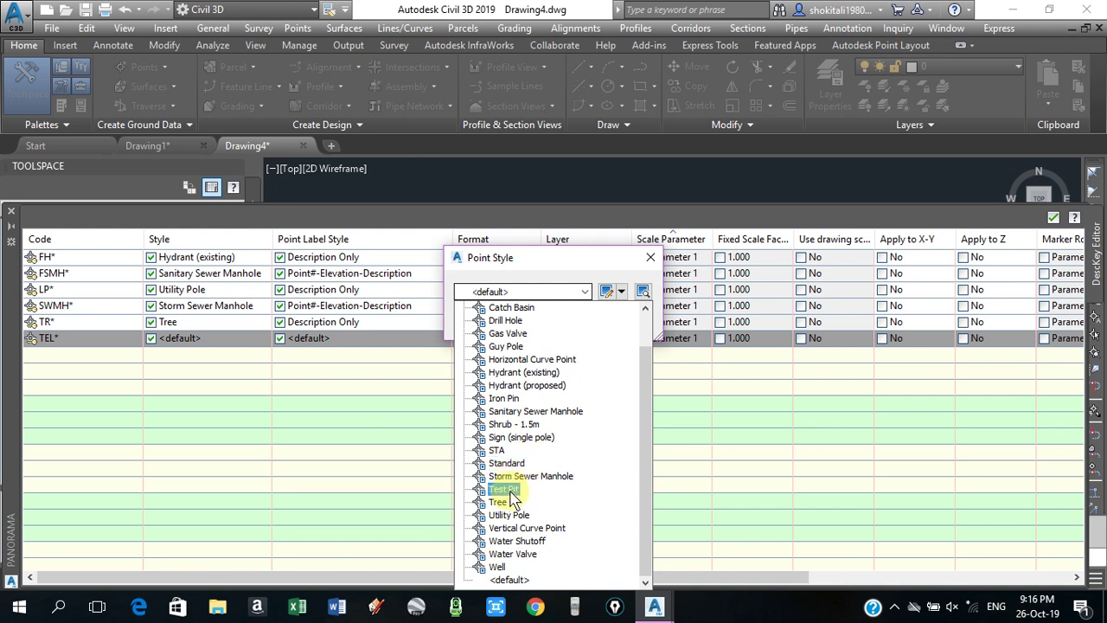
pyautogui.click(510, 309)
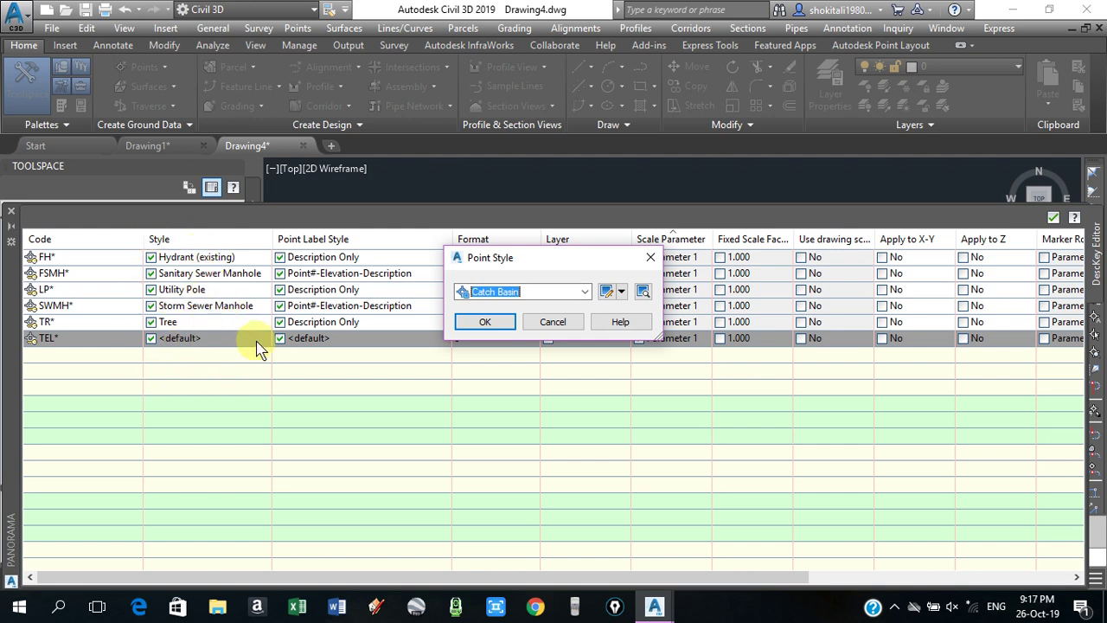
pyautogui.click(486, 323)
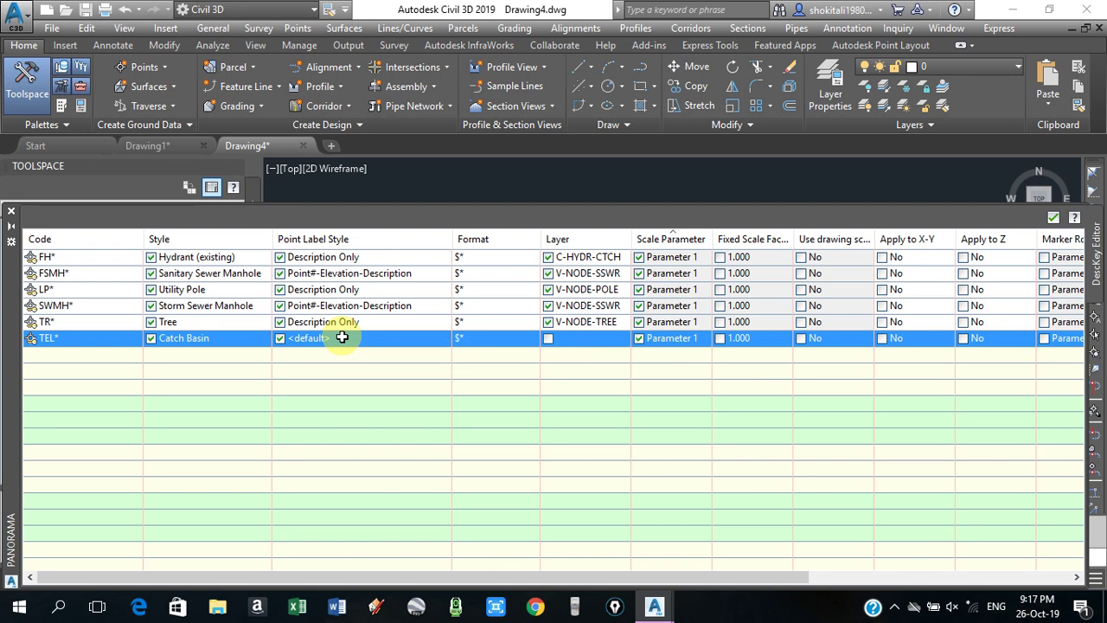
# Give TEL* the Description Only label style and enable its layer override
pyautogui.click(341, 337)
pyautogui.click(542, 292)
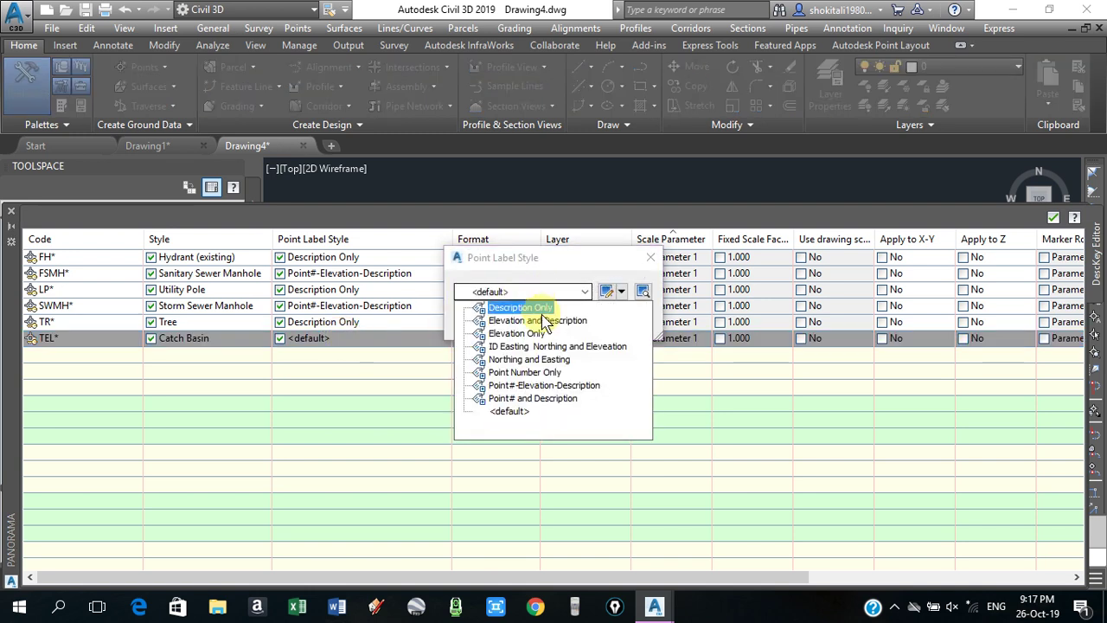
pyautogui.click(524, 309)
pyautogui.click(485, 322)
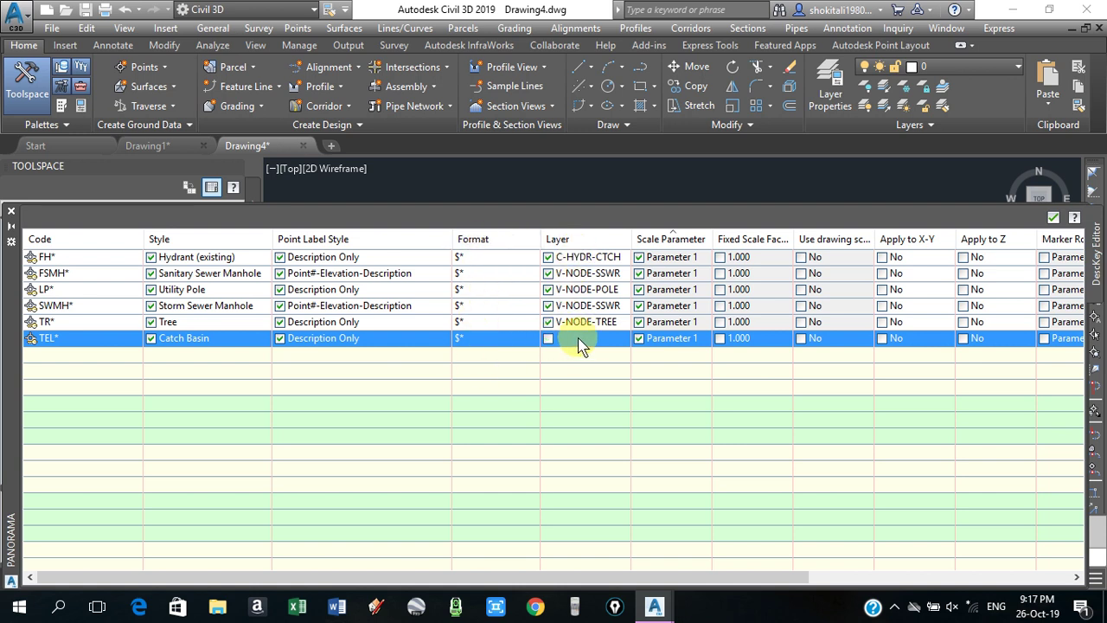
pyautogui.click(549, 338)
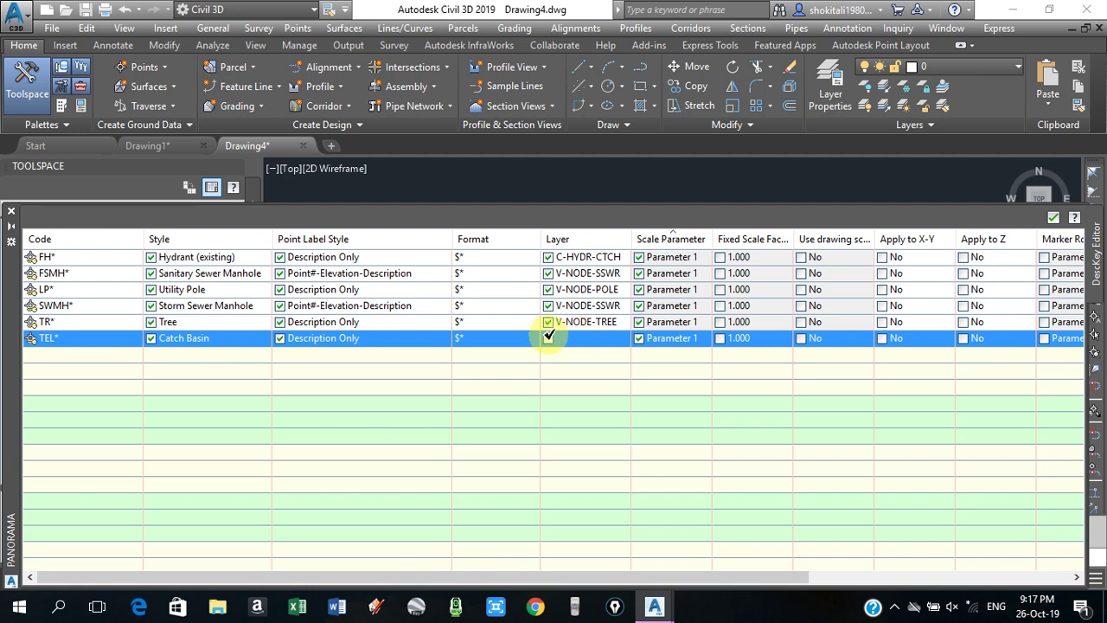
pyautogui.click(592, 339)
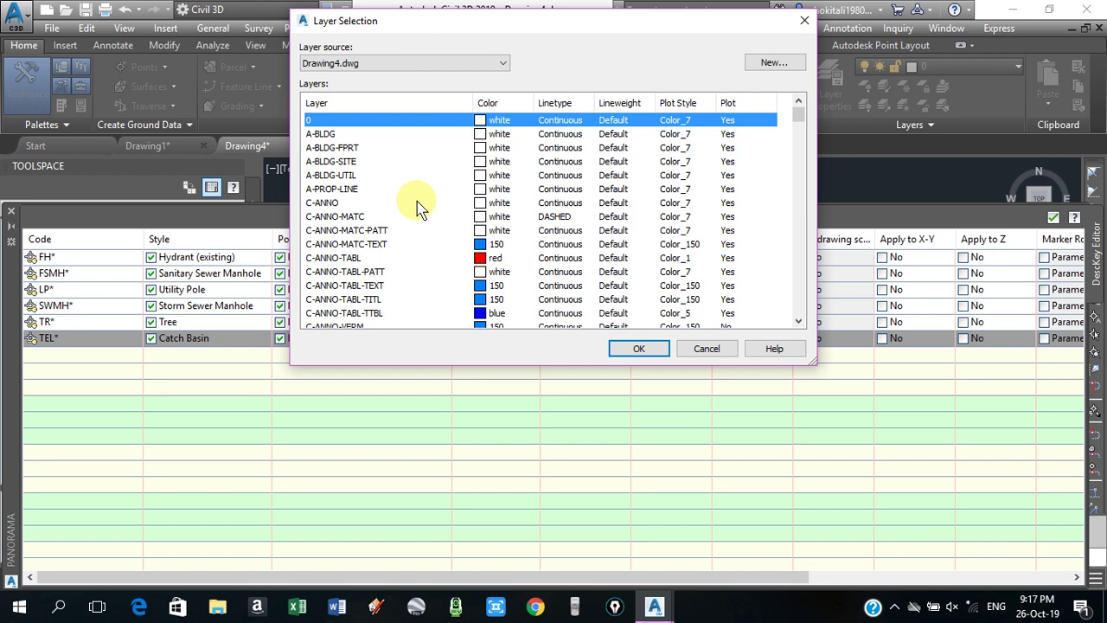
# Place TEL* points on the C-ROAD-SAMP layer
pyautogui.scroll(-2, 416, 207)
pyautogui.scroll(-3, 416, 212)
pyautogui.scroll(-3, 417, 217)
pyautogui.scroll(-3, 418, 225)
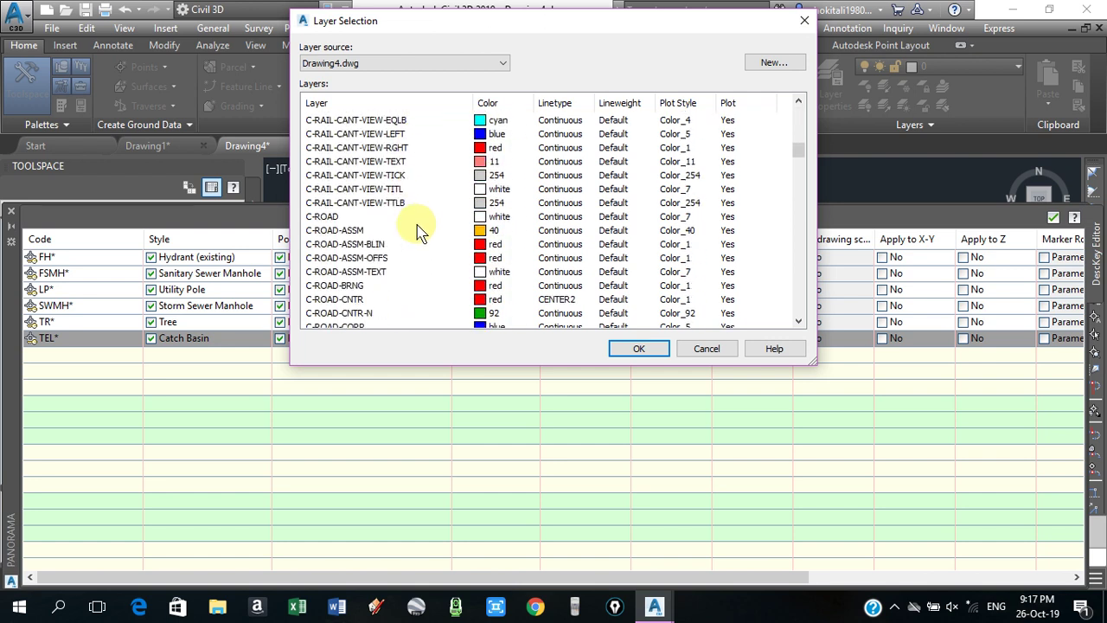
pyautogui.scroll(-7, 381, 234)
pyautogui.scroll(-1, 433, 238)
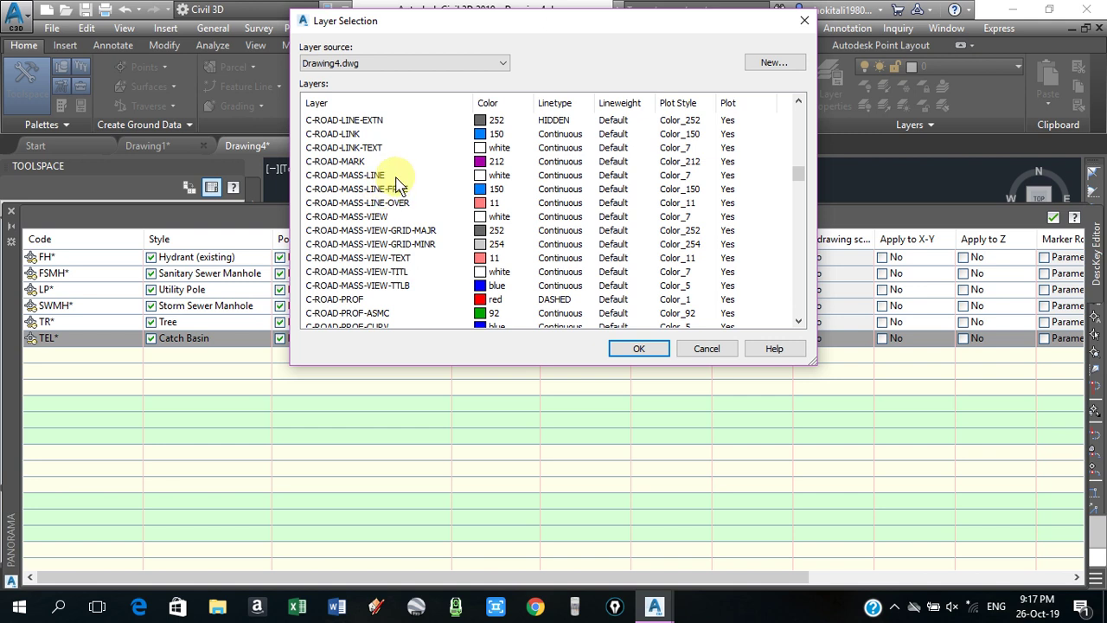
pyautogui.scroll(-3, 396, 190)
pyautogui.scroll(-4, 397, 190)
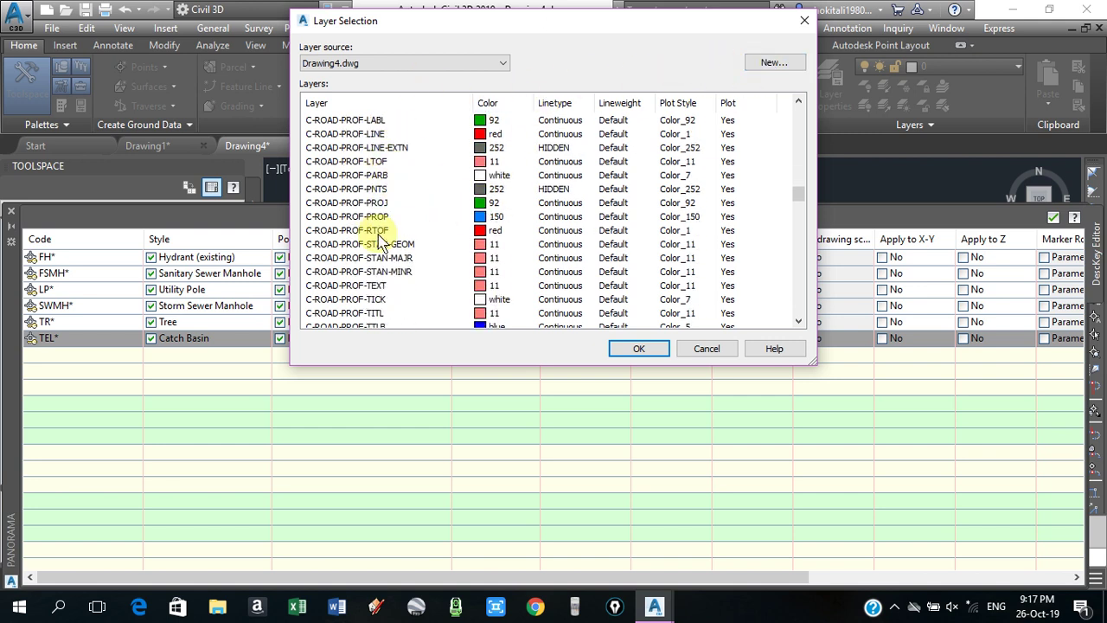
pyautogui.scroll(-2, 414, 239)
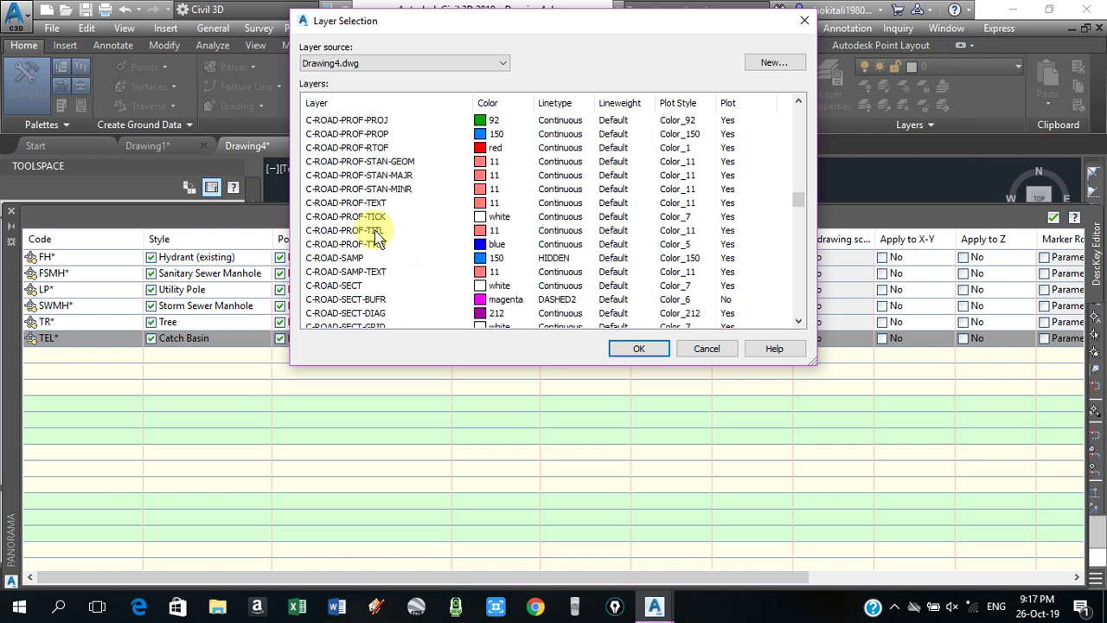
pyautogui.click(350, 258)
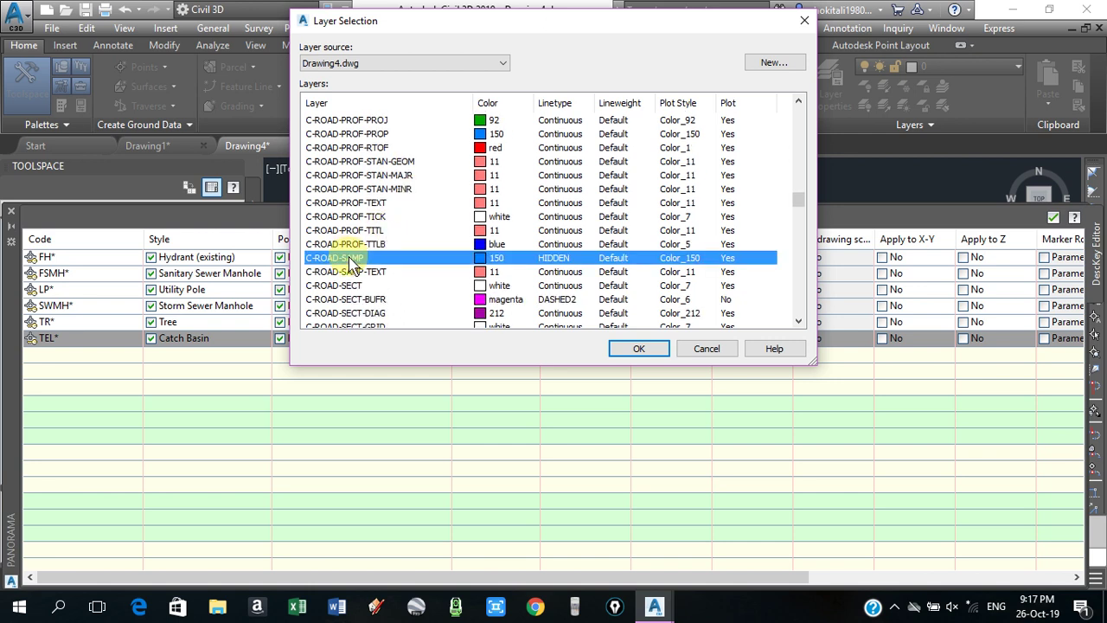
pyautogui.click(639, 349)
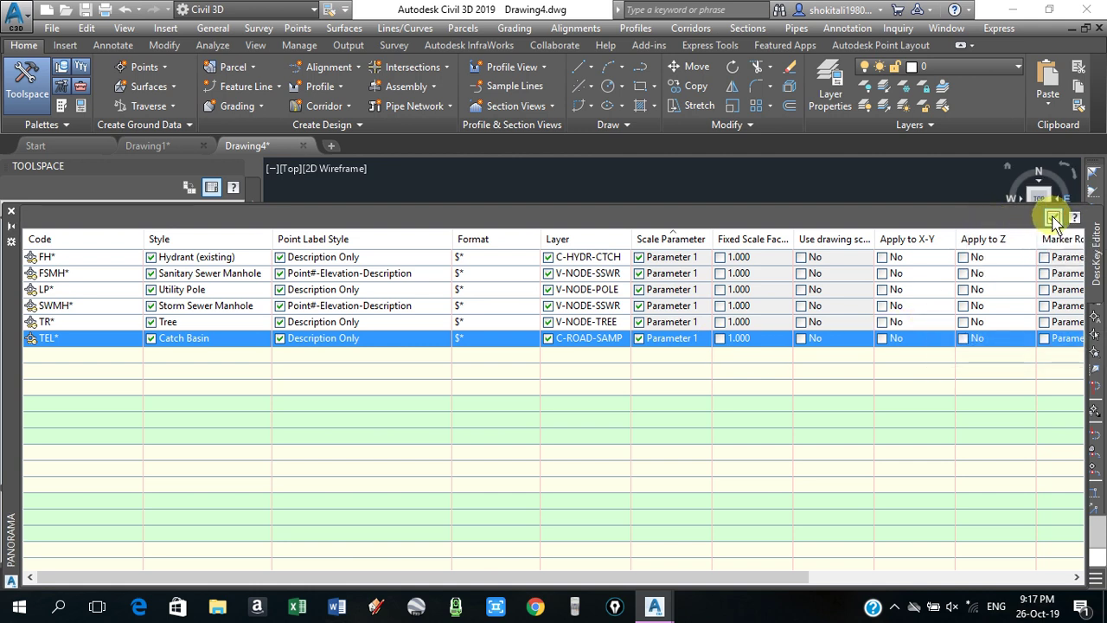
# Close the description key editor and start Import Points from Point Creation Tools
pyautogui.click(1054, 220)
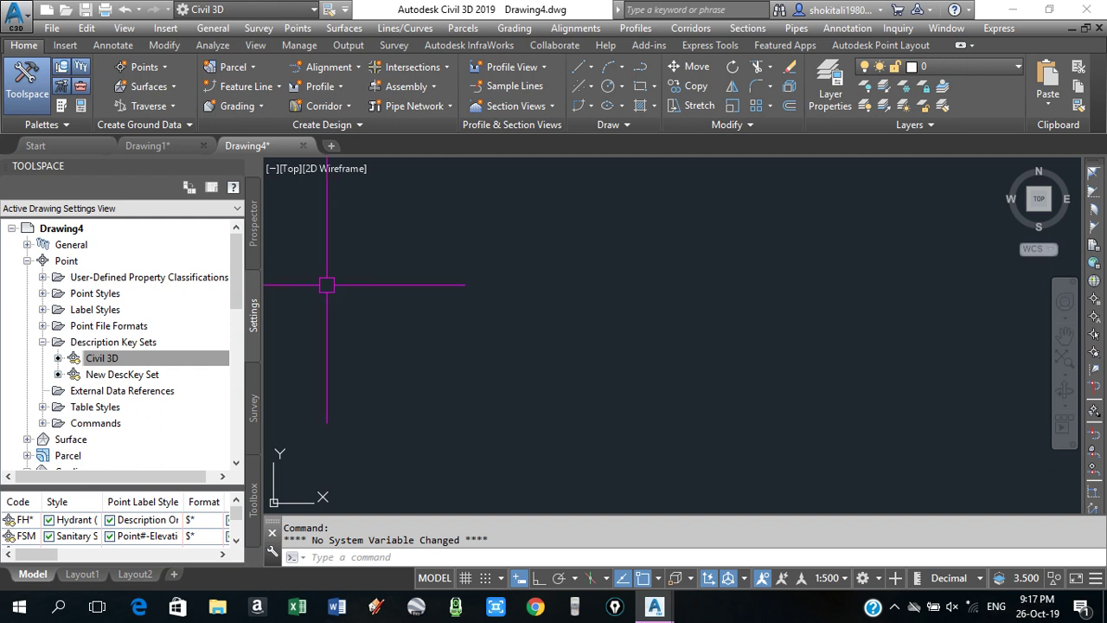
pyautogui.click(145, 69)
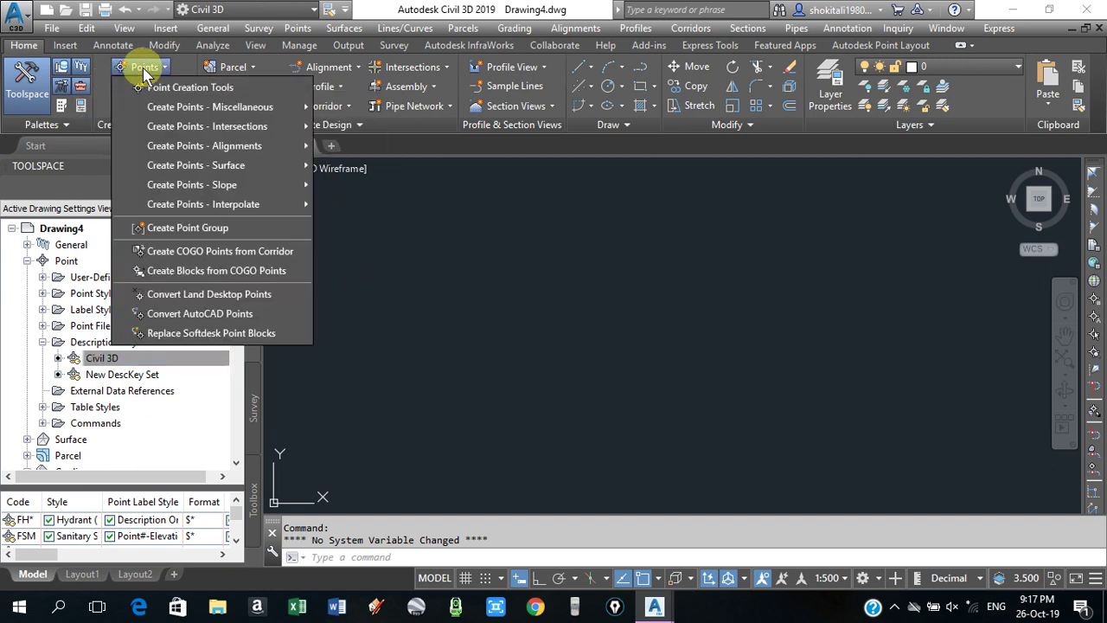
pyautogui.click(156, 85)
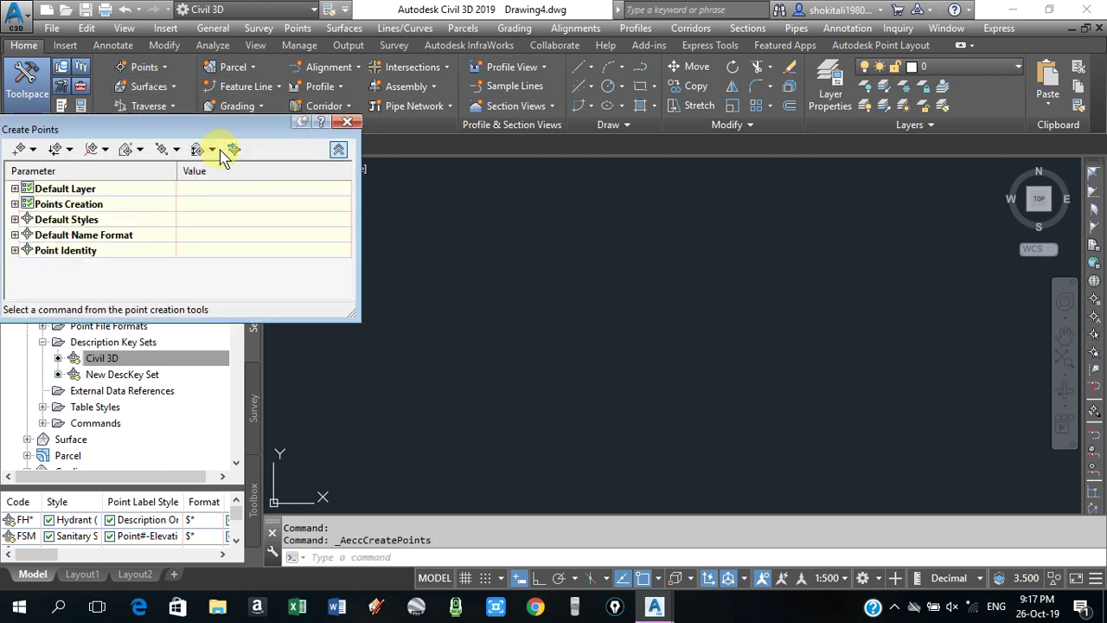
pyautogui.click(234, 149)
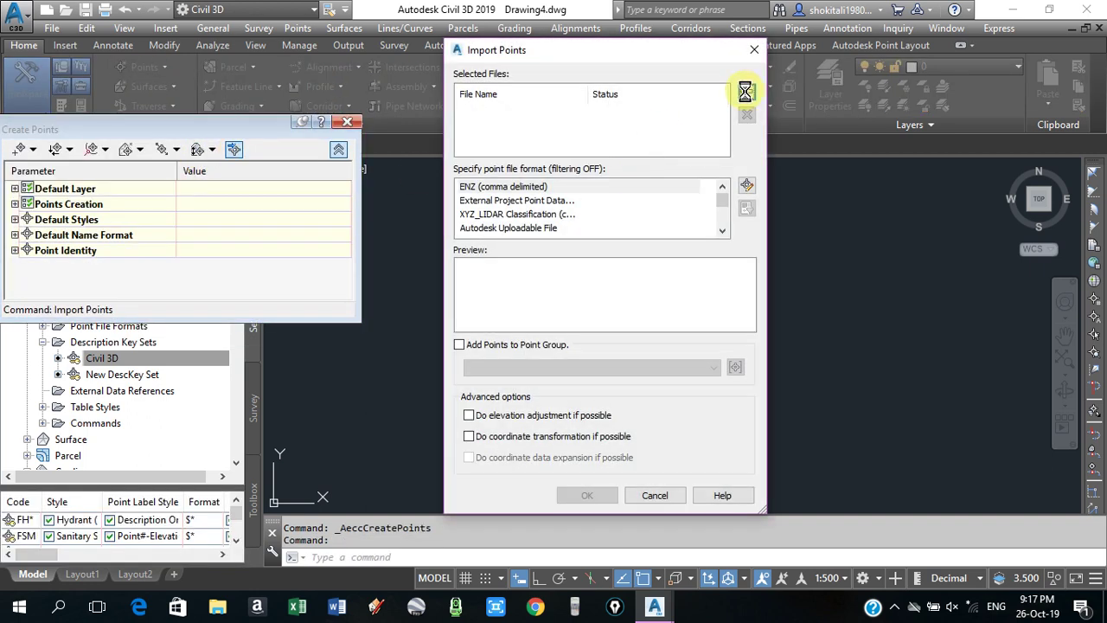
# Import Book1.txt in PENZDHT (space delimited) format and close the Create Points toolbar
pyautogui.click(747, 94)
pyautogui.scroll(-5, 311, 225)
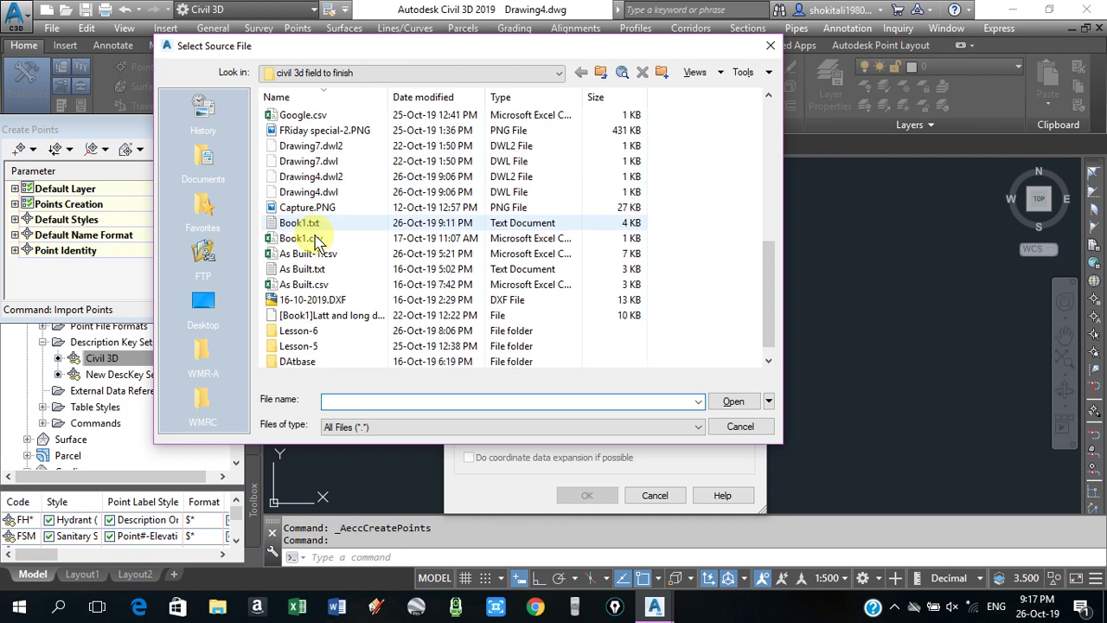
pyautogui.doubleClick(309, 222)
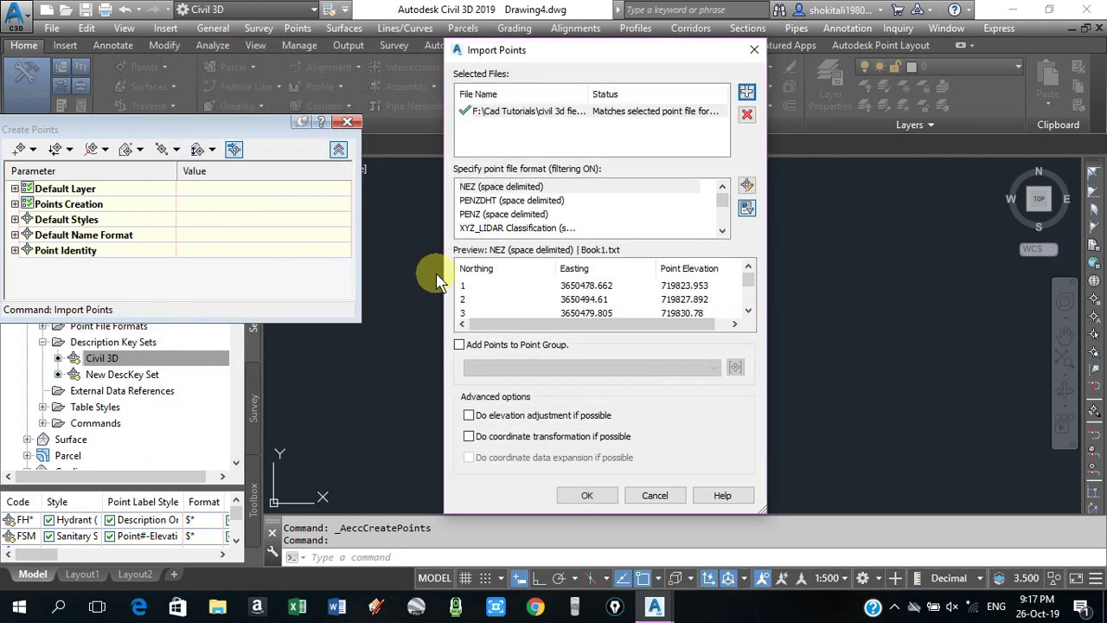
pyautogui.click(499, 203)
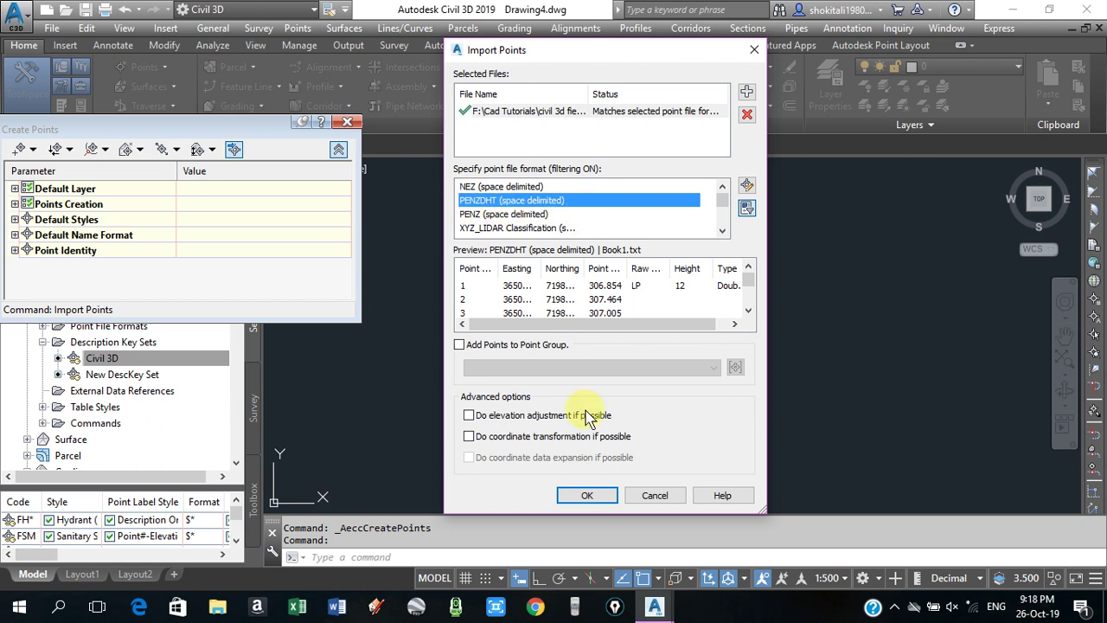
pyautogui.click(585, 494)
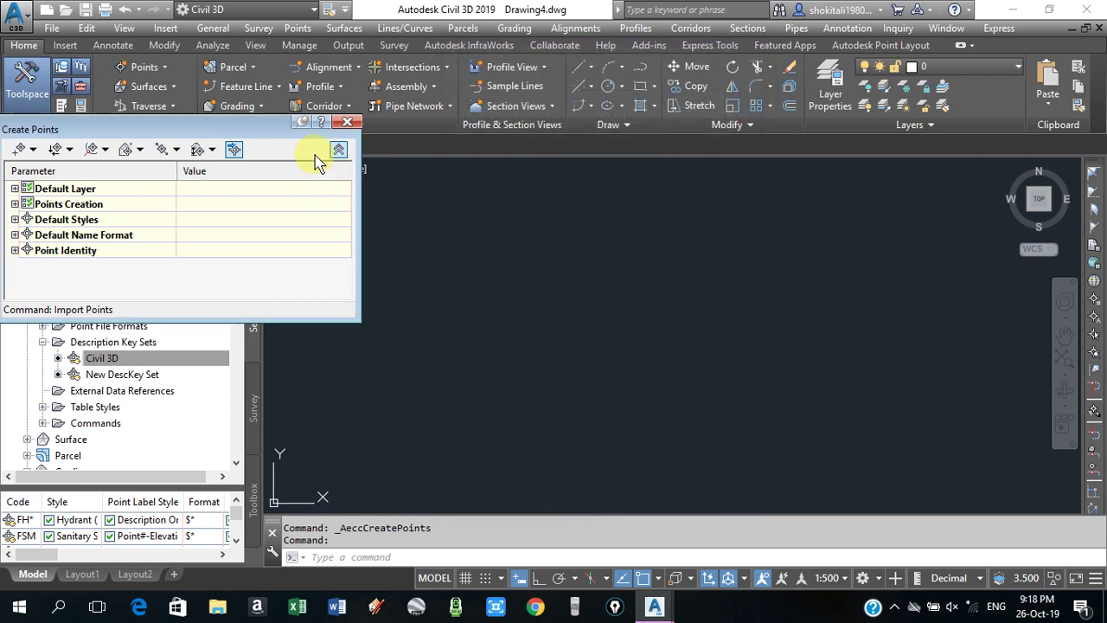
pyautogui.click(347, 121)
pyautogui.write('z')
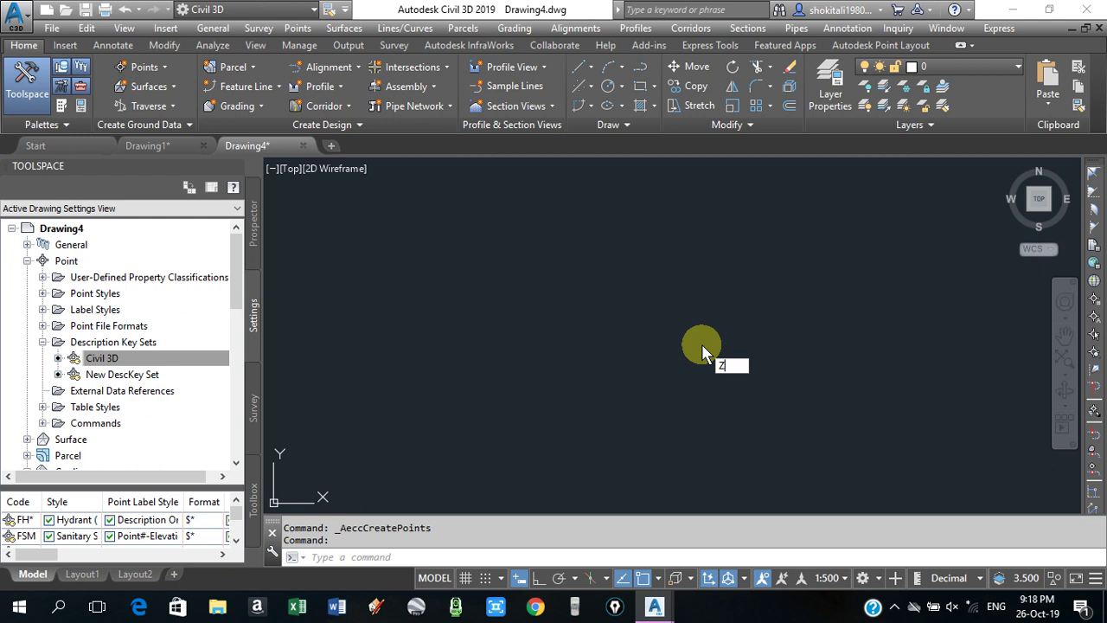
pyautogui.press('Return')
pyautogui.write('E')
pyautogui.press('Return')
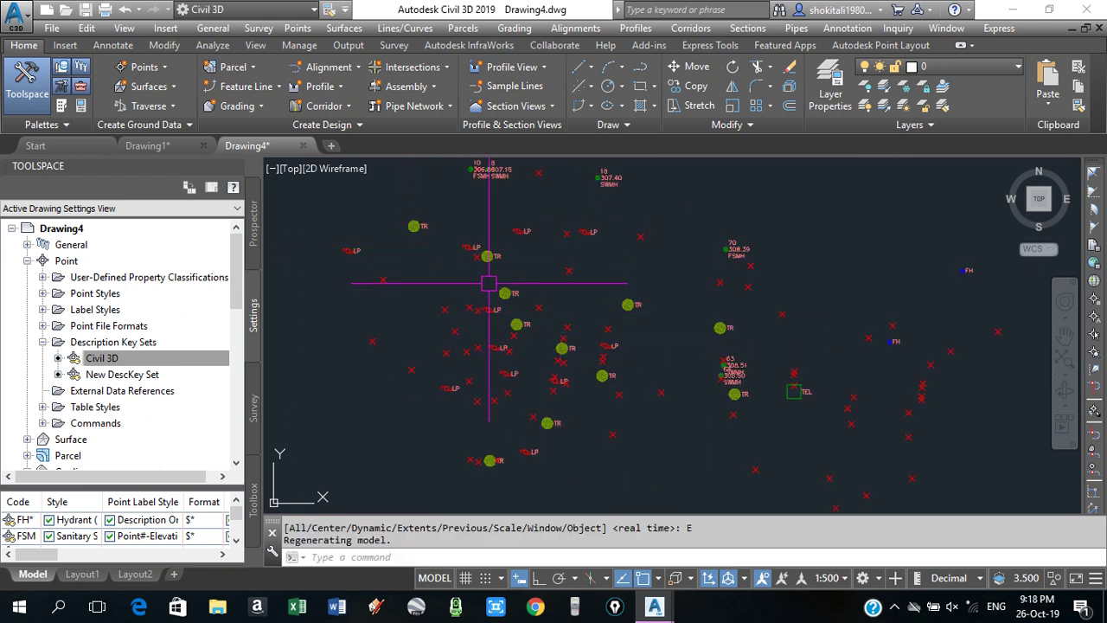
pyautogui.scroll(4, 510, 259)
pyautogui.scroll(2, 521, 271)
pyautogui.moveTo(522, 272); pyautogui.dragTo(554, 354, button='middle')
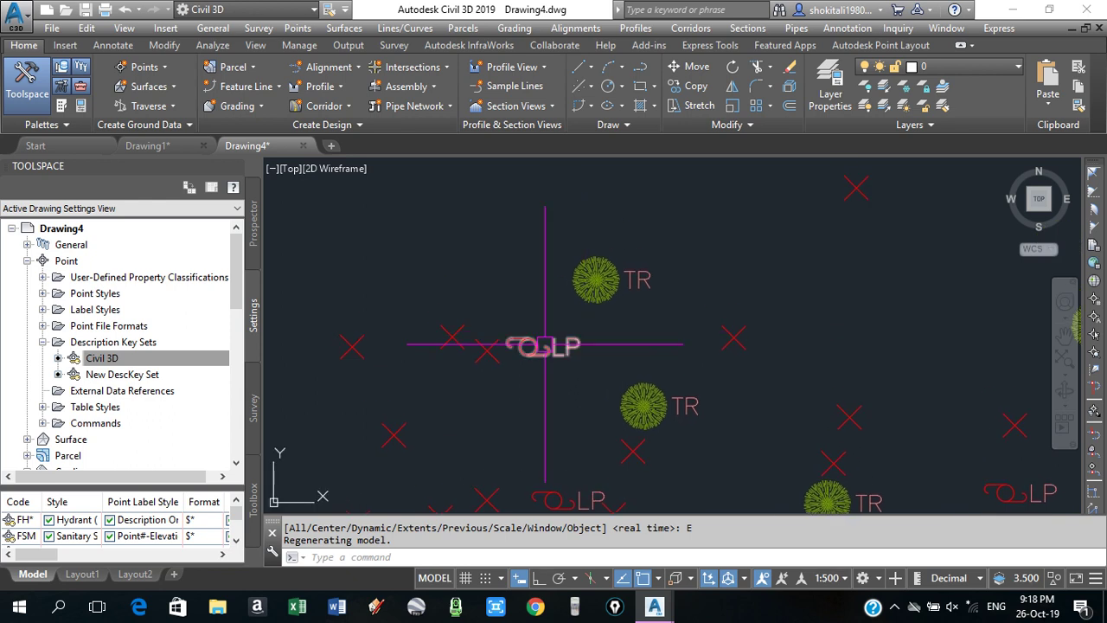
pyautogui.scroll(2, 494, 358)
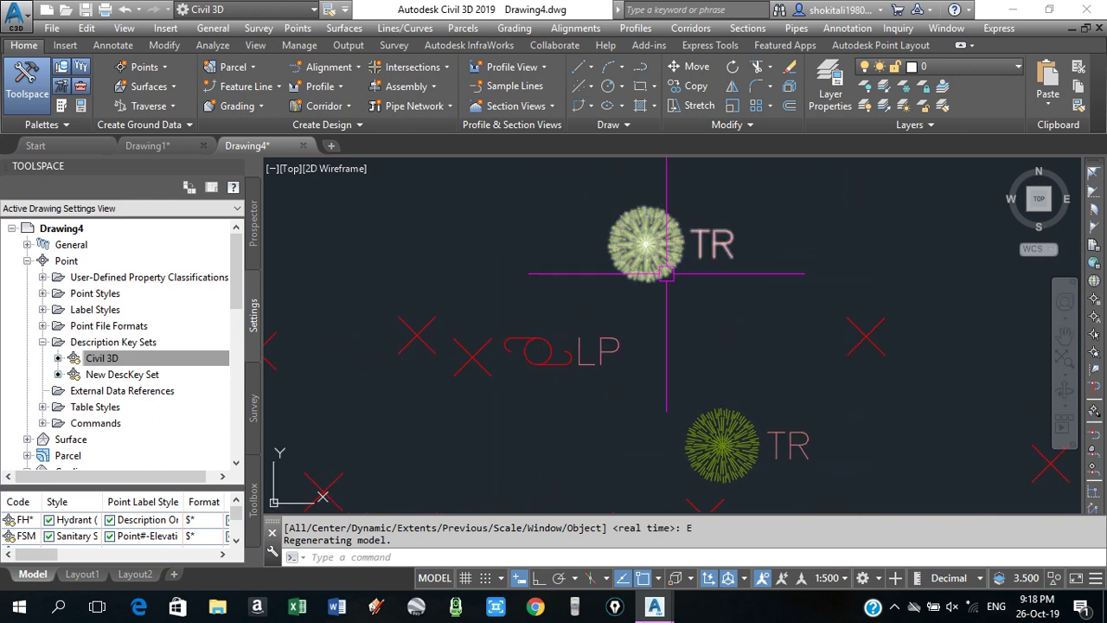
pyautogui.click(645, 244)
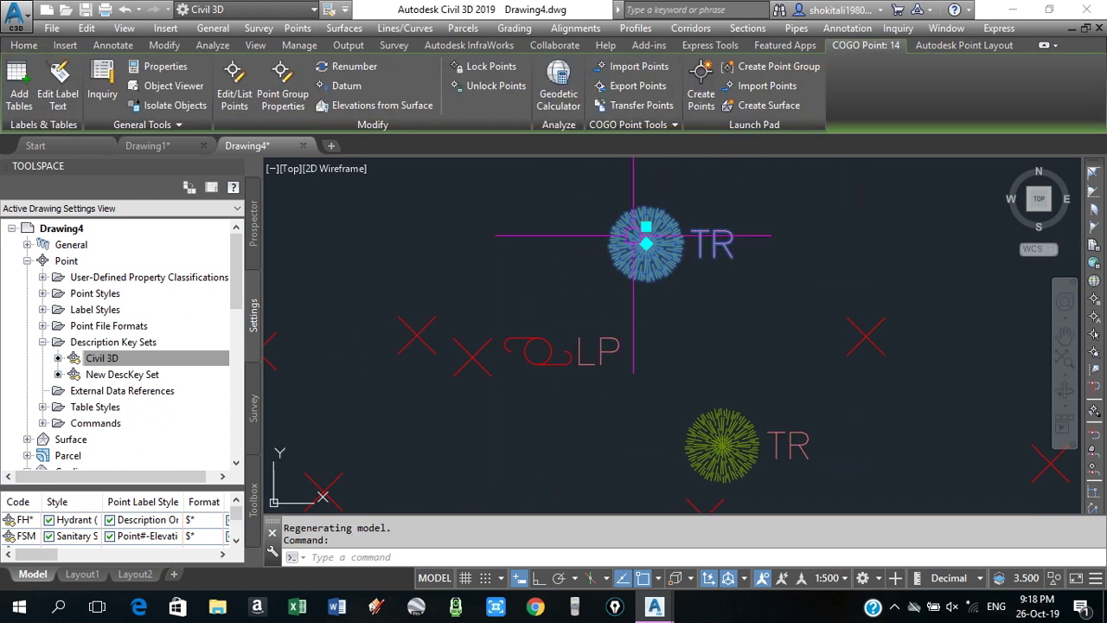
pyautogui.press('Escape')
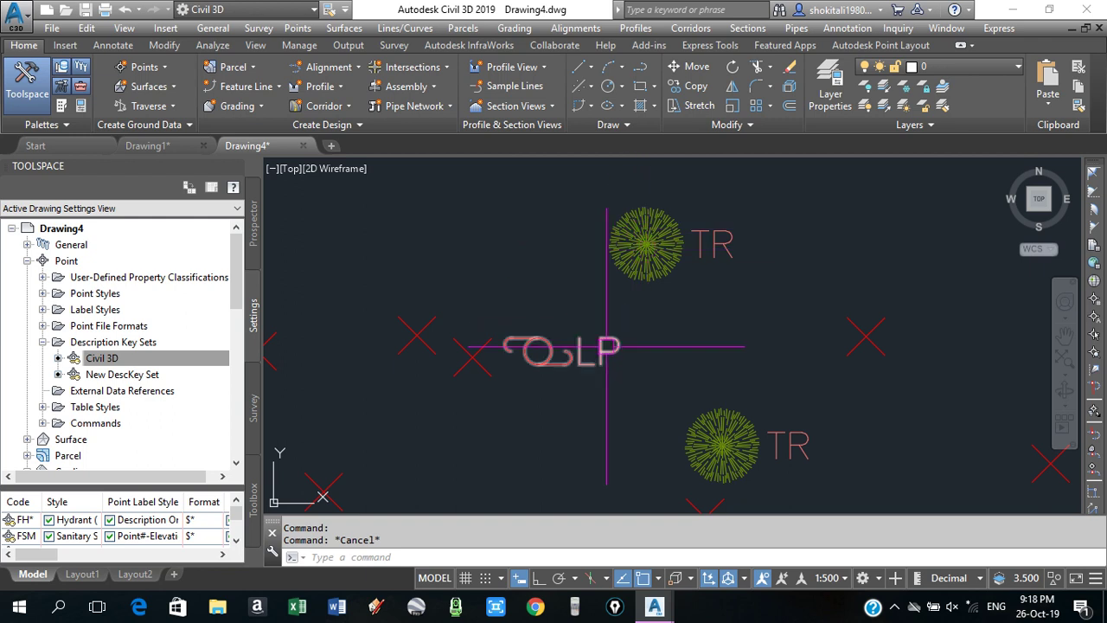
pyautogui.click(542, 348)
pyautogui.scroll(5, 548, 350)
pyautogui.scroll(-2, 547, 350)
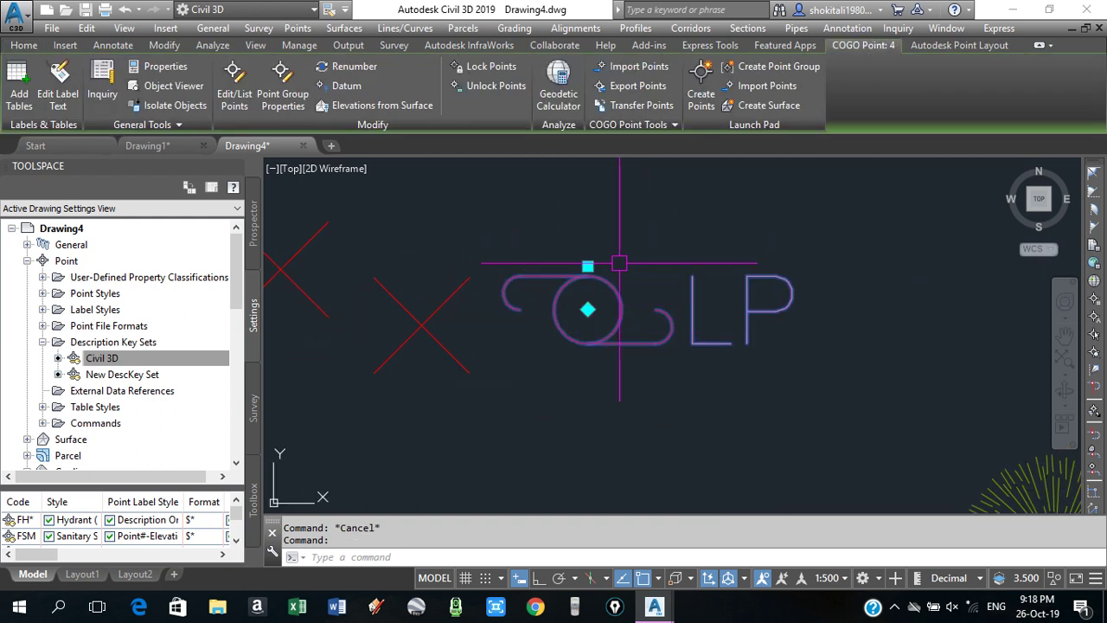
pyautogui.press('Escape')
pyautogui.click(421, 324)
pyautogui.scroll(-2, 381, 295)
pyautogui.scroll(5, 380, 277)
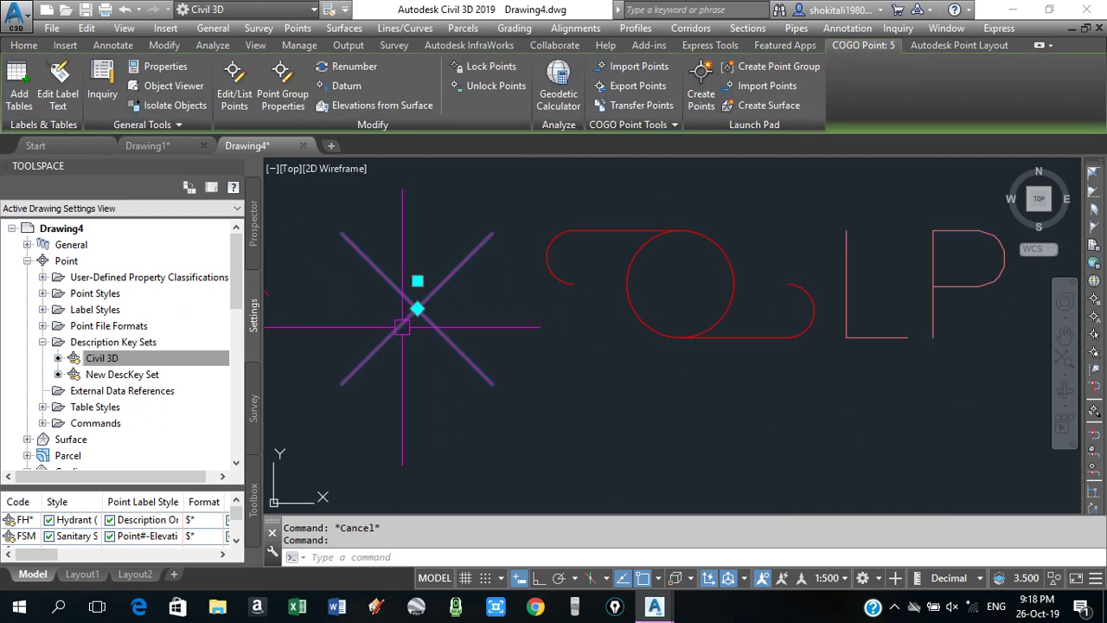
pyautogui.scroll(-5, 396, 292)
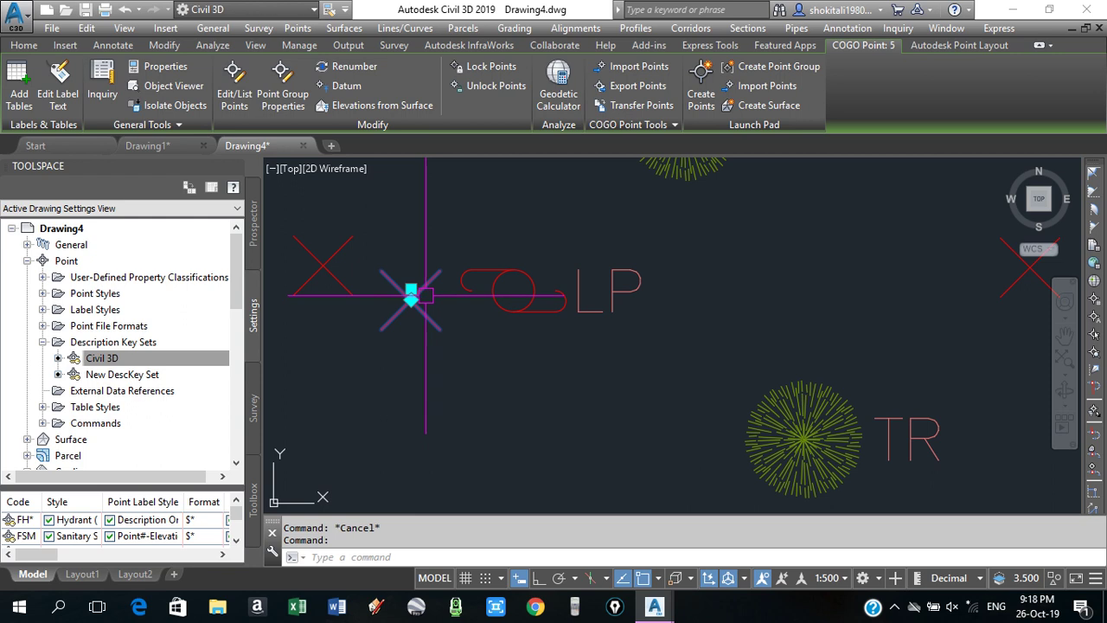
pyautogui.press('Escape')
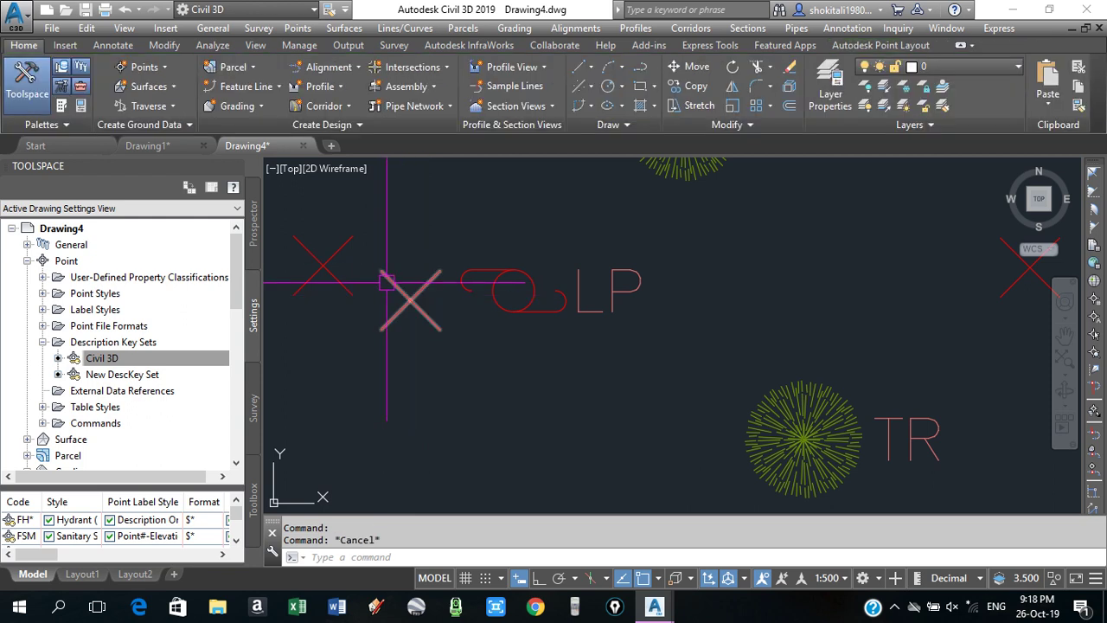
pyautogui.scroll(-5, 392, 289)
pyautogui.moveTo(392, 289); pyautogui.dragTo(531, 292, button='middle')
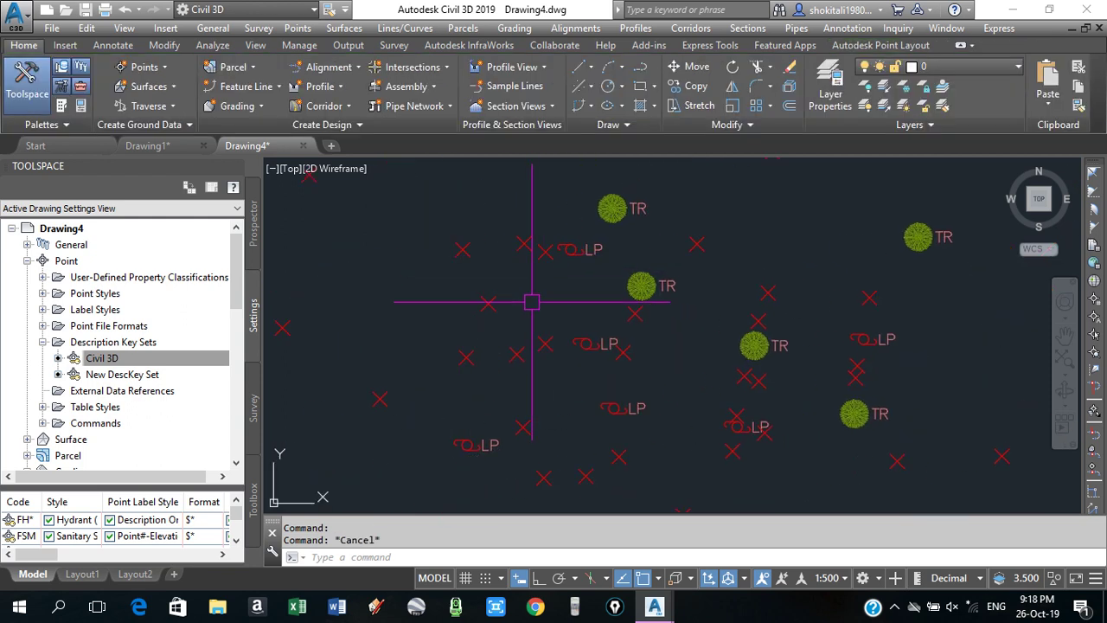
pyautogui.scroll(-3, 541, 327)
pyautogui.scroll(3, 698, 358)
pyautogui.scroll(2, 730, 404)
pyautogui.scroll(1, 730, 404)
pyautogui.scroll(1, 742, 376)
pyautogui.scroll(2, 718, 388)
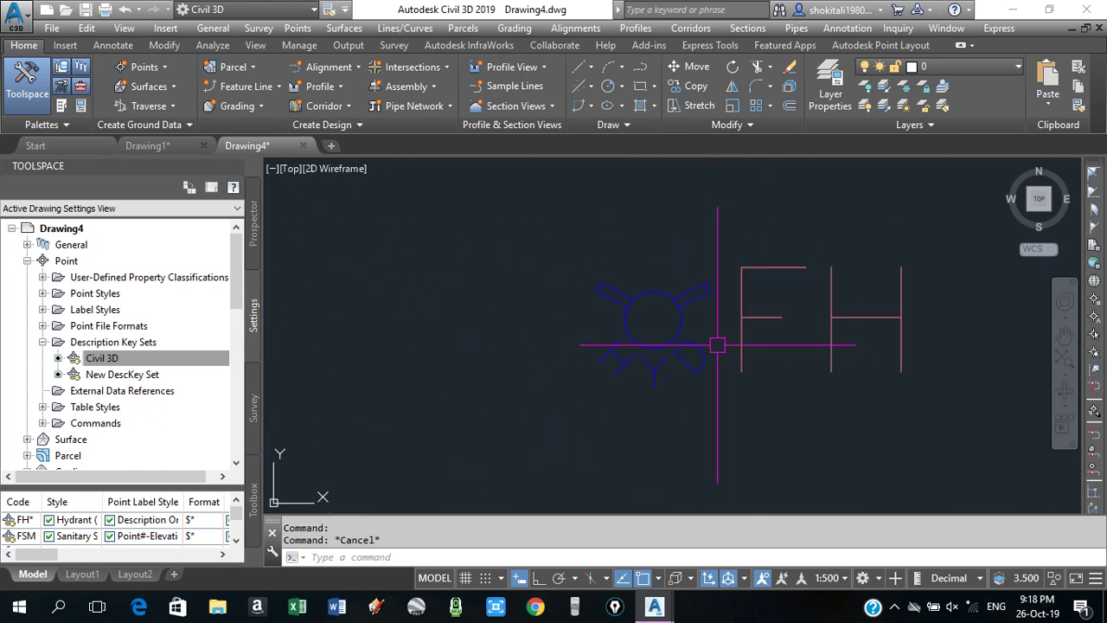
pyautogui.scroll(2, 638, 338)
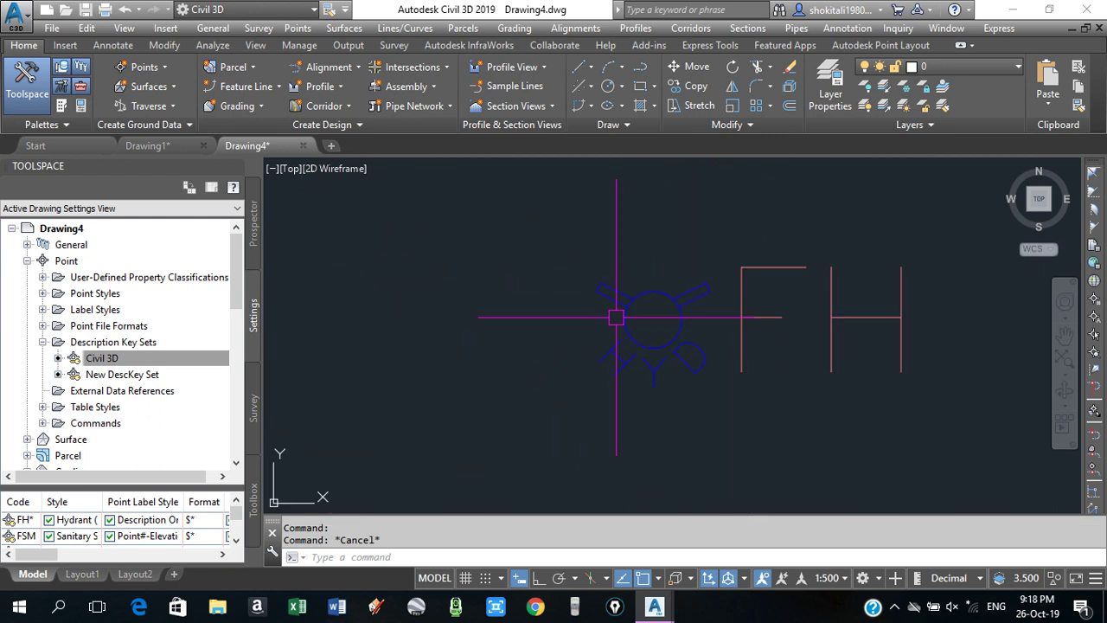
pyautogui.scroll(-2, 658, 360)
pyautogui.scroll(2, 644, 368)
pyautogui.scroll(-2, 653, 374)
pyautogui.scroll(-3, 666, 374)
pyautogui.scroll(-2, 593, 408)
pyautogui.scroll(2, 704, 321)
pyautogui.scroll(4, 598, 371)
pyautogui.scroll(2, 718, 290)
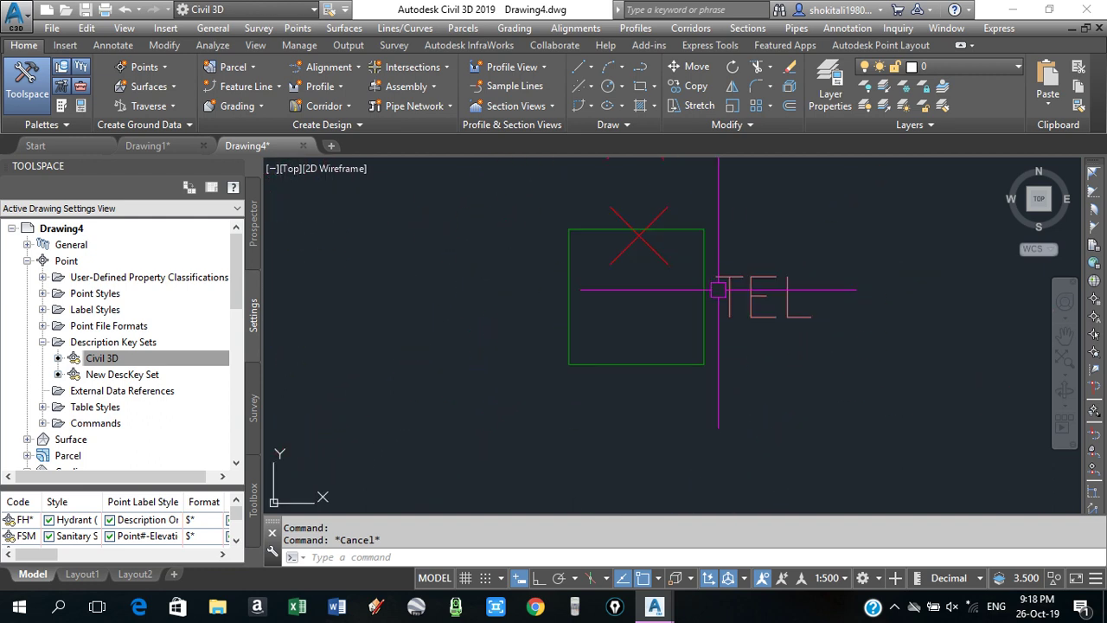
pyautogui.click(567, 281)
pyautogui.press('Escape')
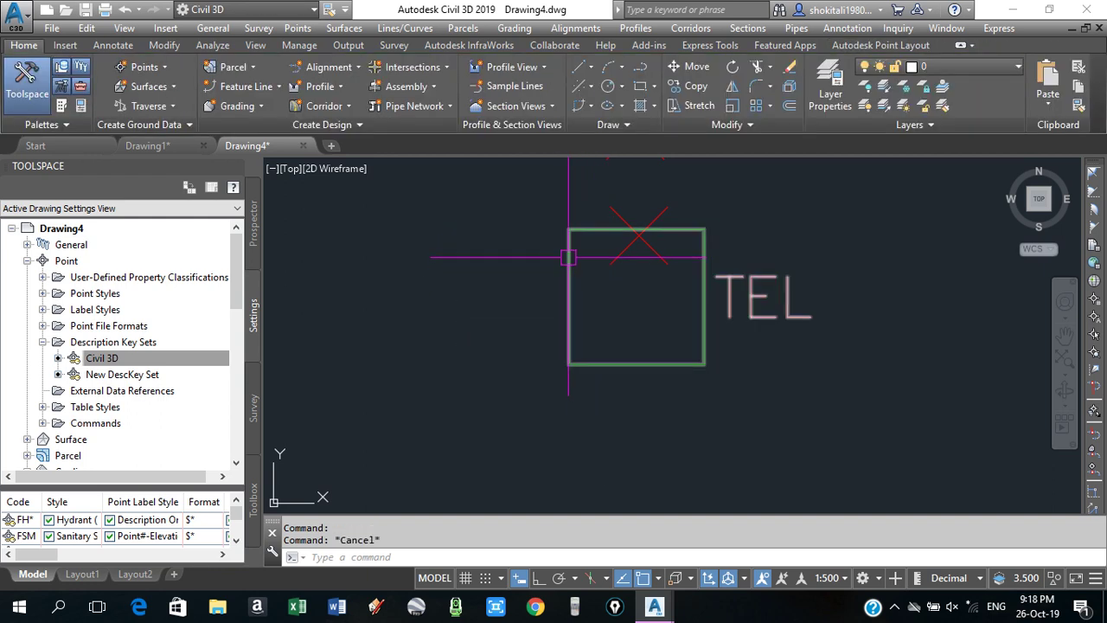
# Switch the annotation scale to 1:200, then select and deselect the red-X point to check it
pyautogui.click(844, 580)
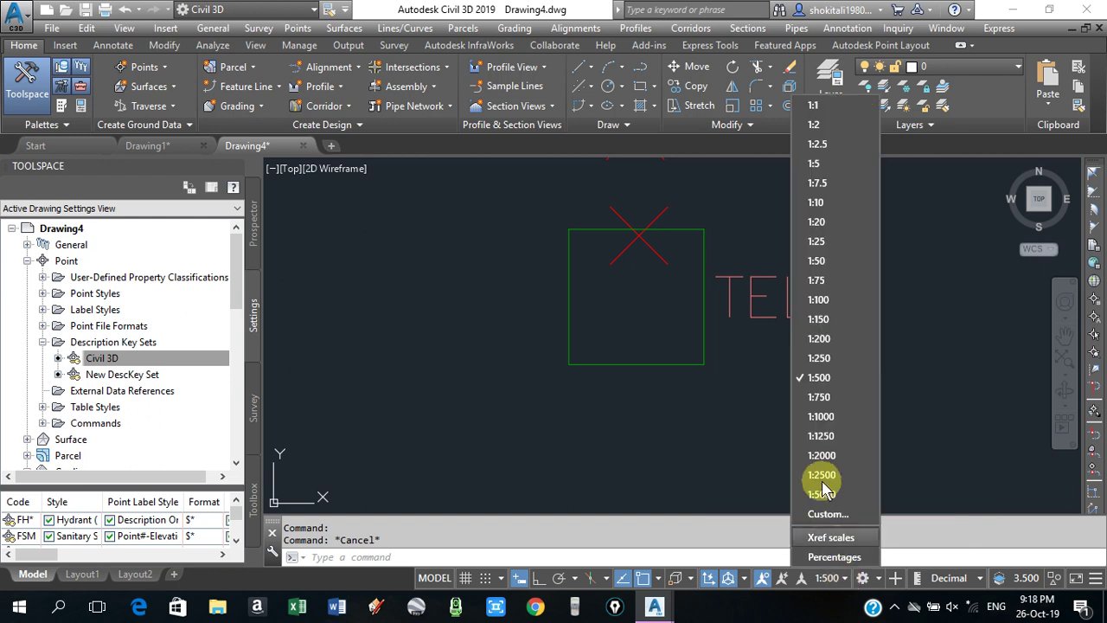
pyautogui.click(829, 339)
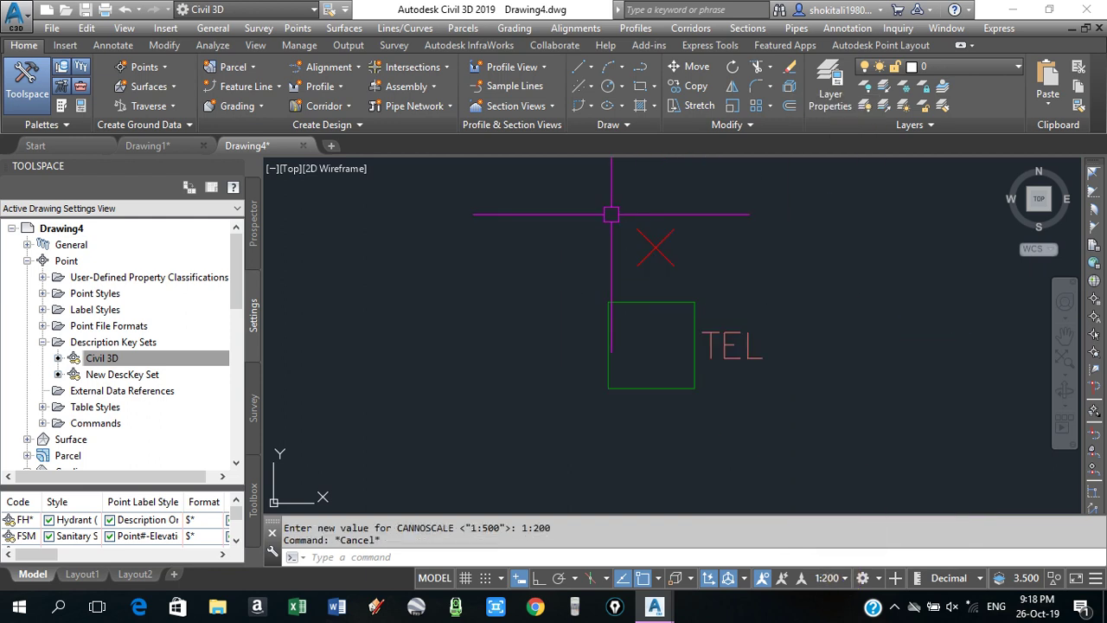
pyautogui.click(656, 245)
pyautogui.press('Escape')
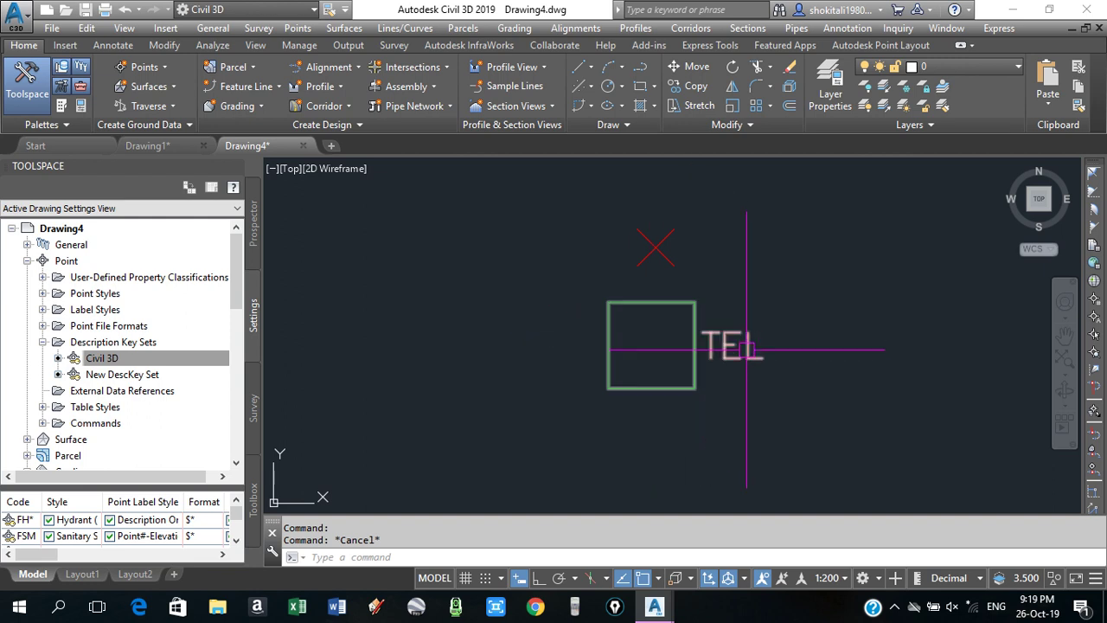
# Zoom in to inspect the now smaller point symbols and labels
pyautogui.scroll(-5, 747, 350)
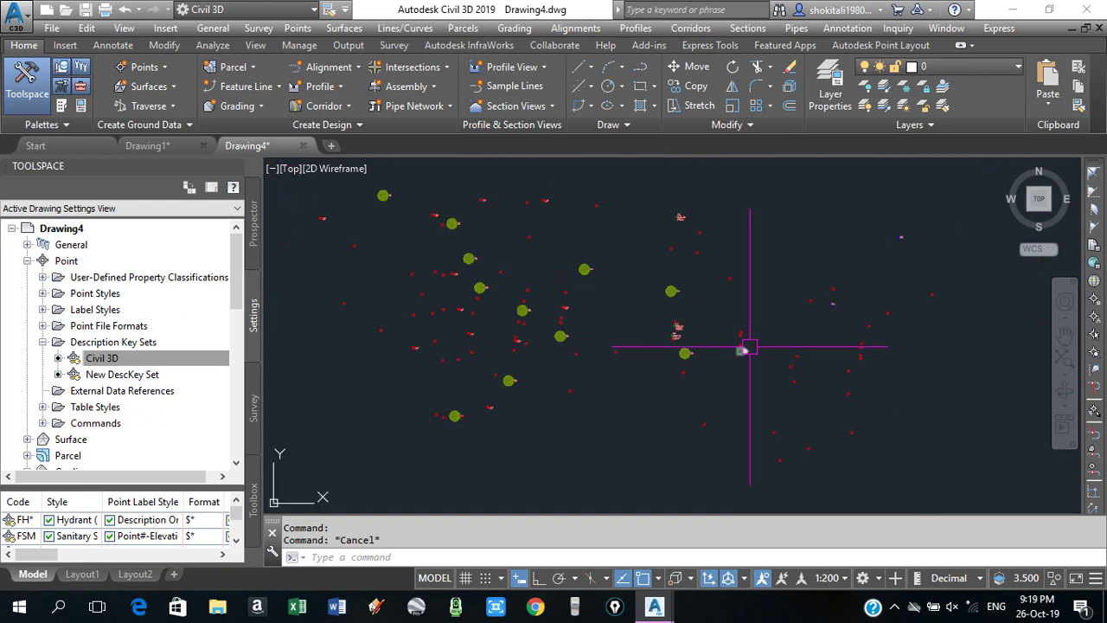
pyautogui.scroll(2, 660, 327)
pyautogui.scroll(2, 571, 255)
pyautogui.scroll(2, 488, 224)
pyautogui.scroll(2, 489, 224)
pyautogui.scroll(1, 507, 247)
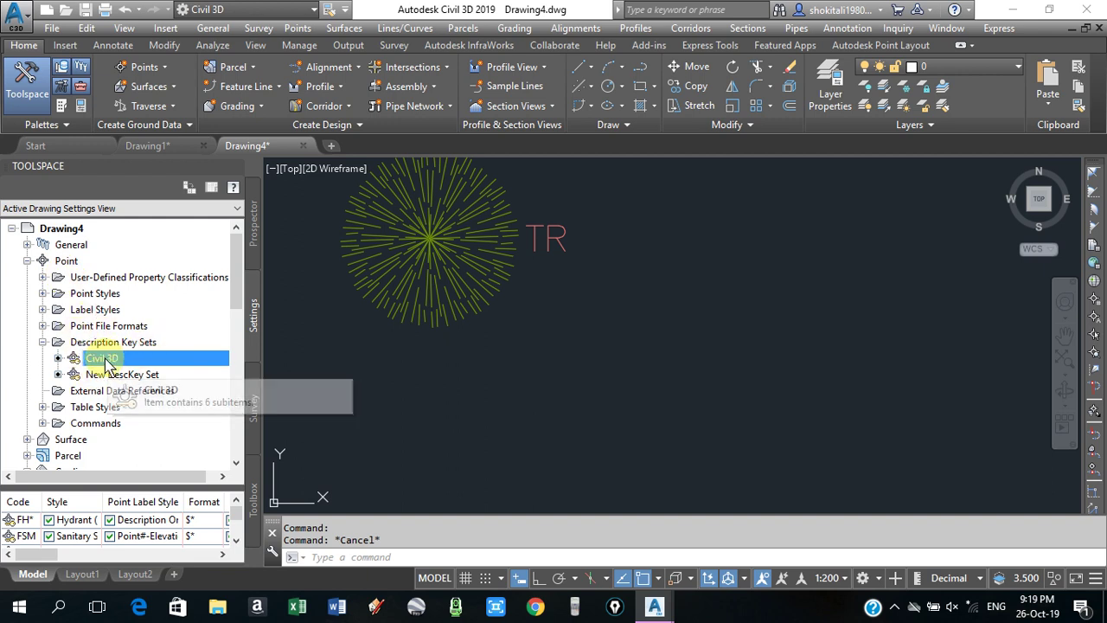
# Give the FH* key in the Civil 3D key set the Point#-Elevation-Description label style
pyautogui.rightClick(104, 364)
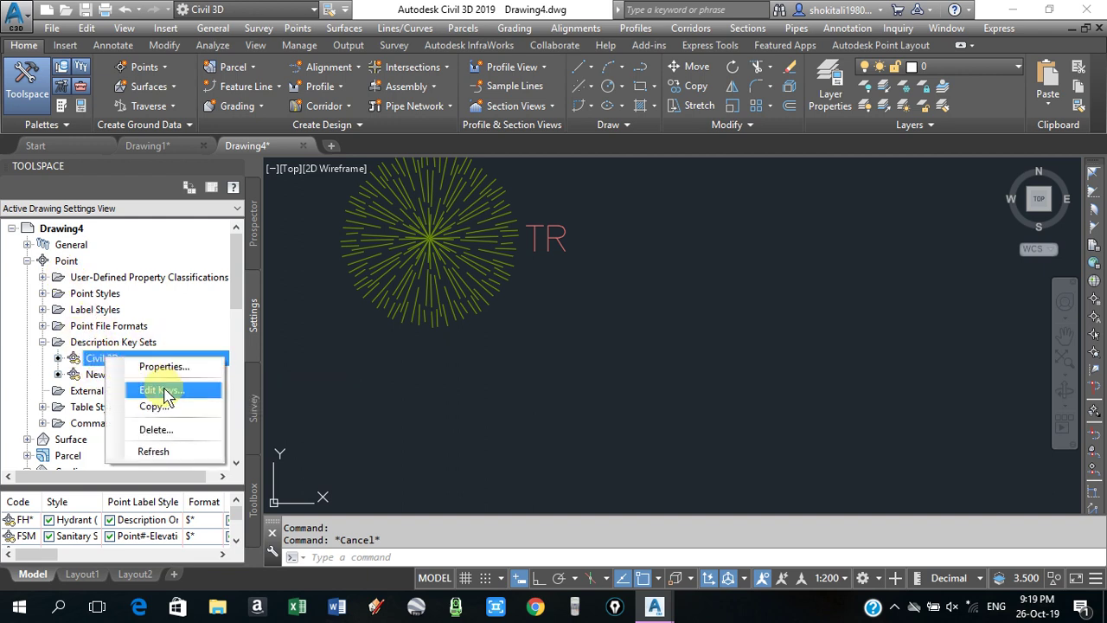
pyautogui.click(169, 390)
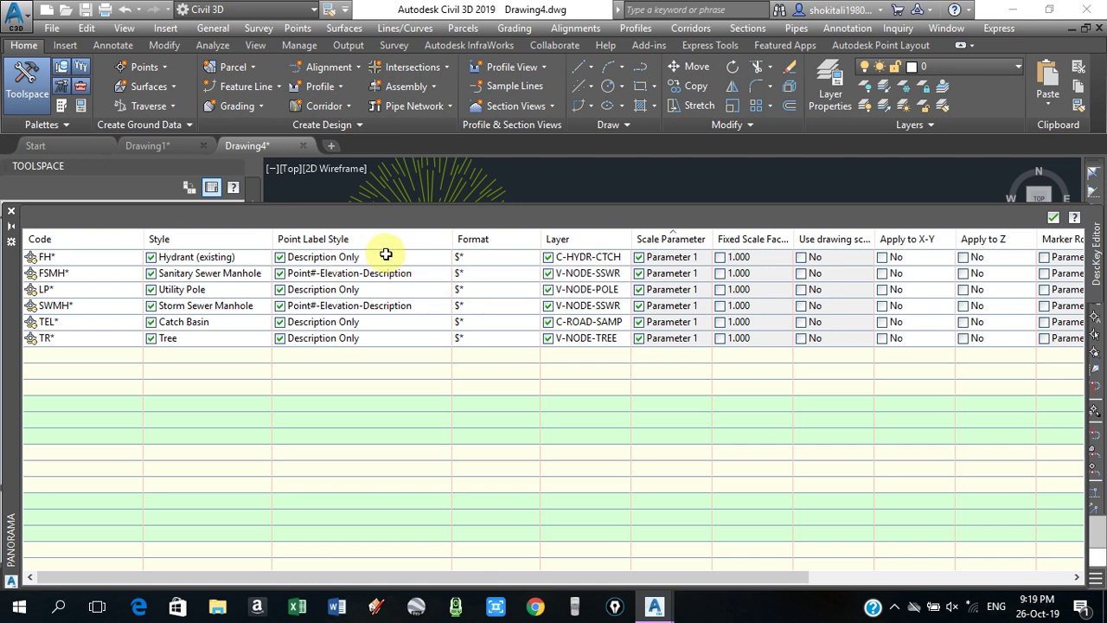
pyautogui.click(386, 254)
pyautogui.click(390, 257)
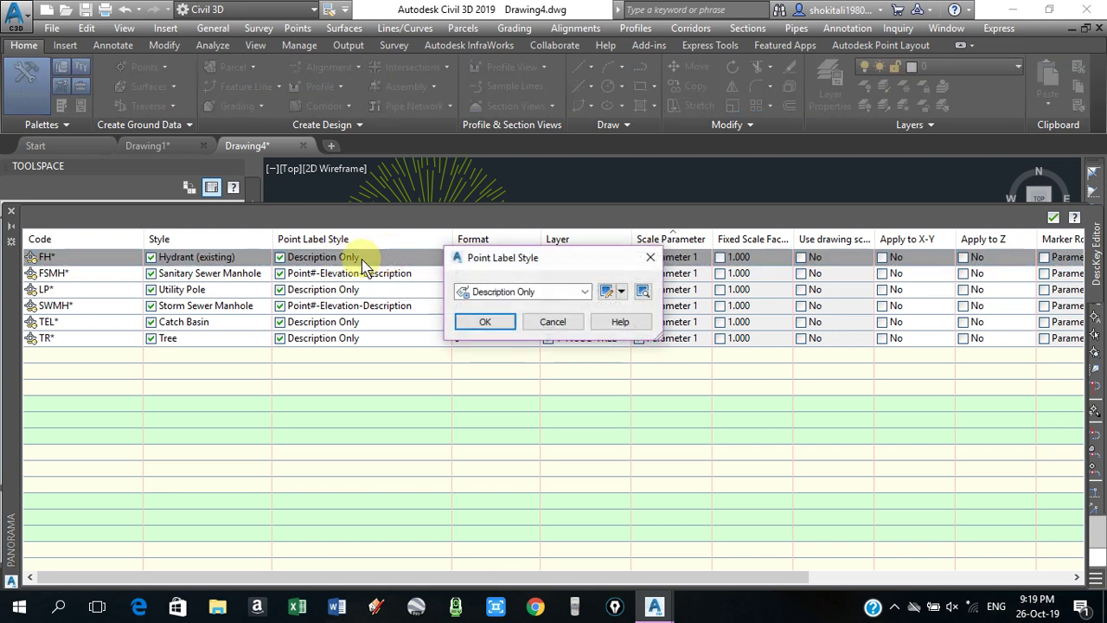
pyautogui.click(550, 295)
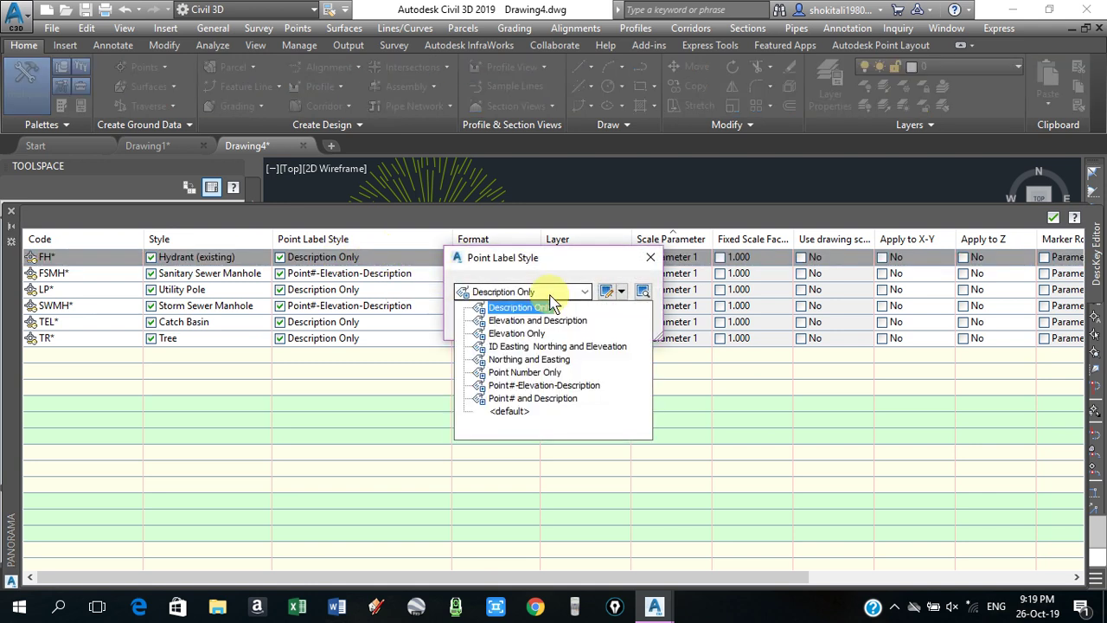
pyautogui.click(544, 388)
pyautogui.click(491, 324)
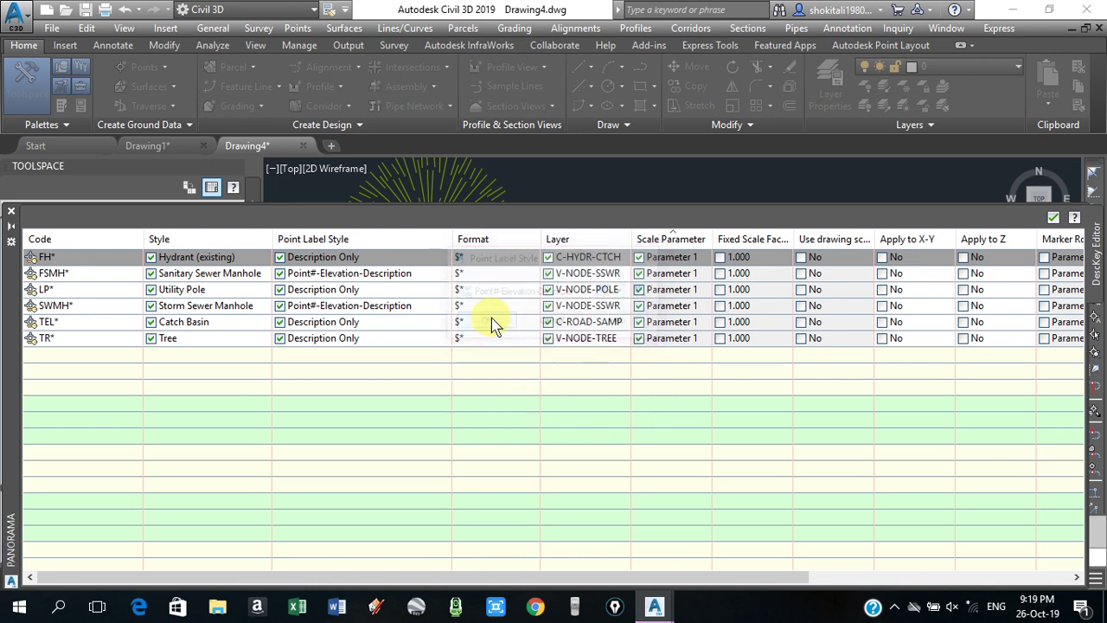
pyautogui.click(1055, 217)
# Zoom around the drawing to review the point labels
pyautogui.scroll(-5, 606, 297)
pyautogui.scroll(-2, 786, 371)
pyautogui.scroll(3, 663, 346)
pyautogui.scroll(3, 786, 341)
pyautogui.scroll(3, 406, 442)
pyautogui.scroll(5, 680, 265)
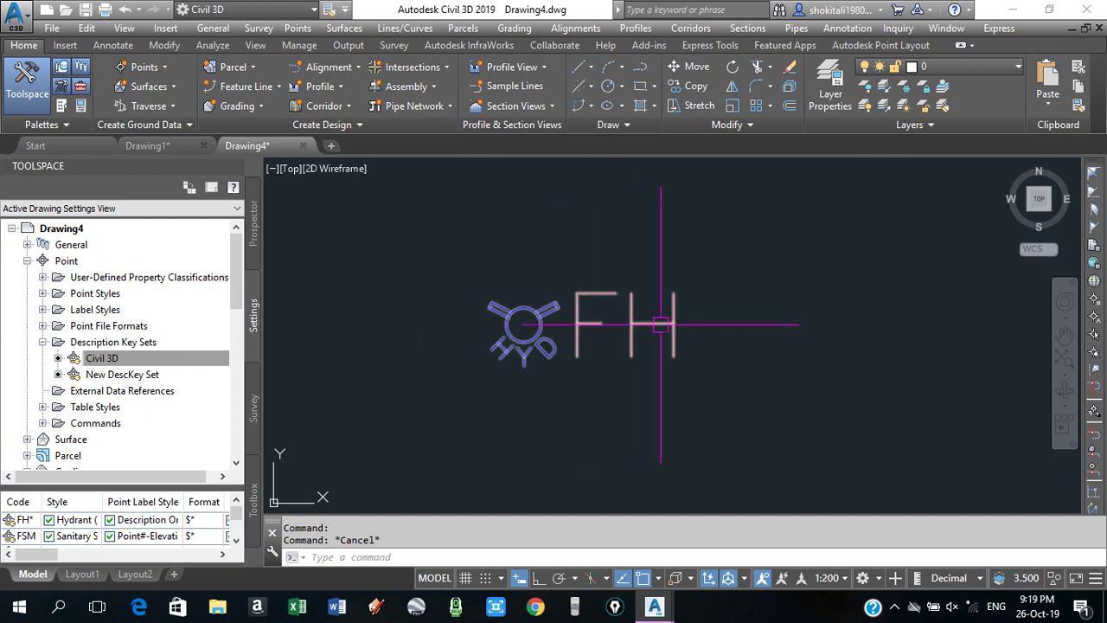
# In Prospector, apply the description keys to the _All Points point group
pyautogui.click(254, 223)
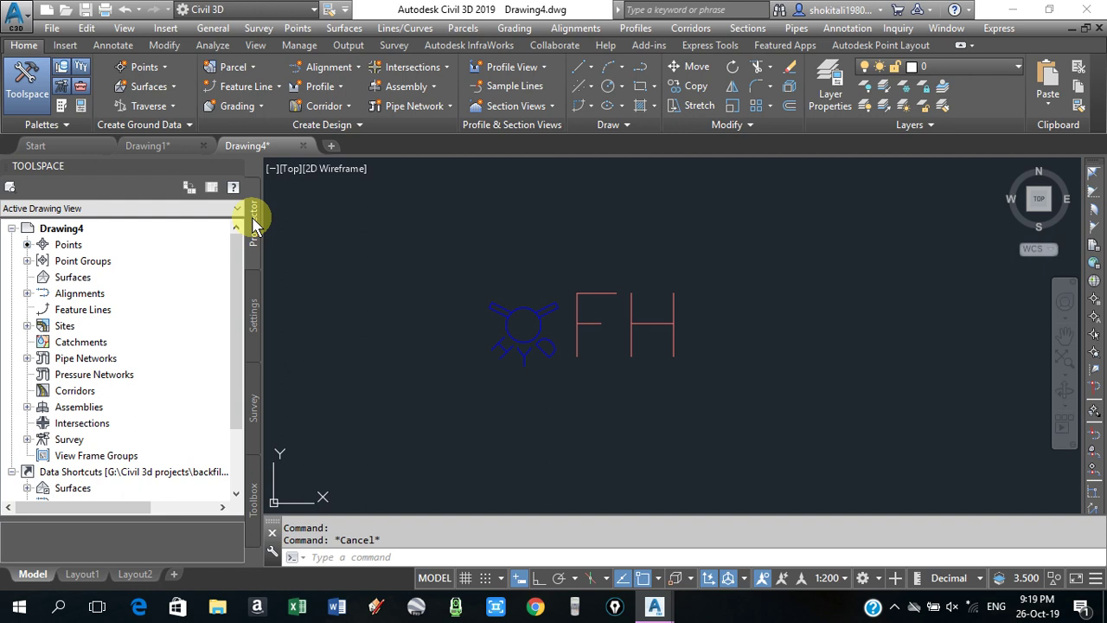
pyautogui.click(28, 261)
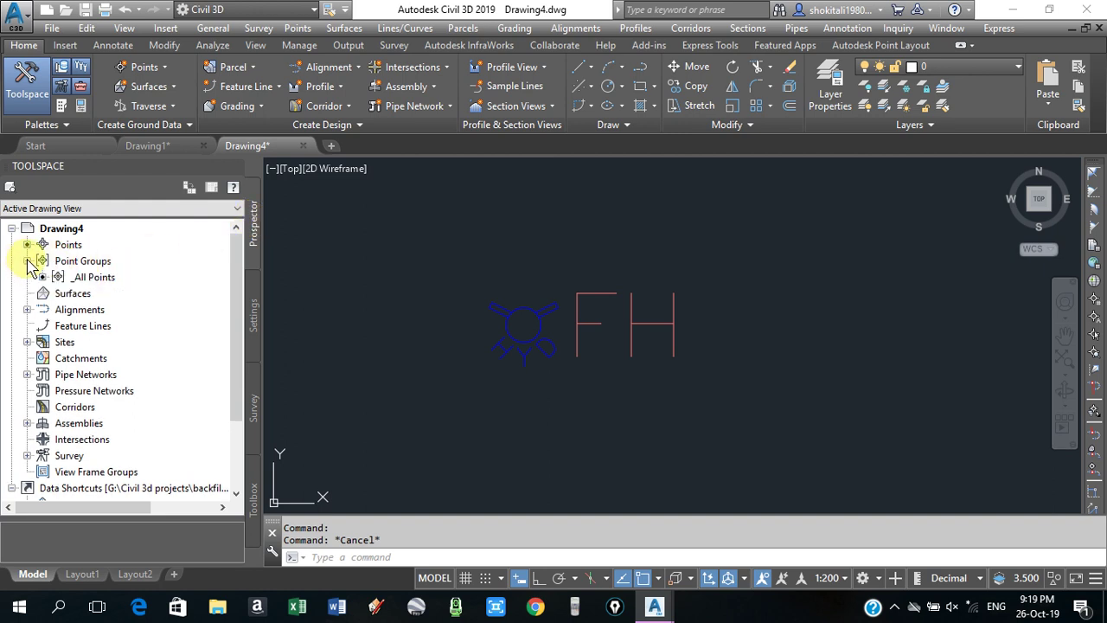
pyautogui.click(99, 281)
pyautogui.rightClick(101, 283)
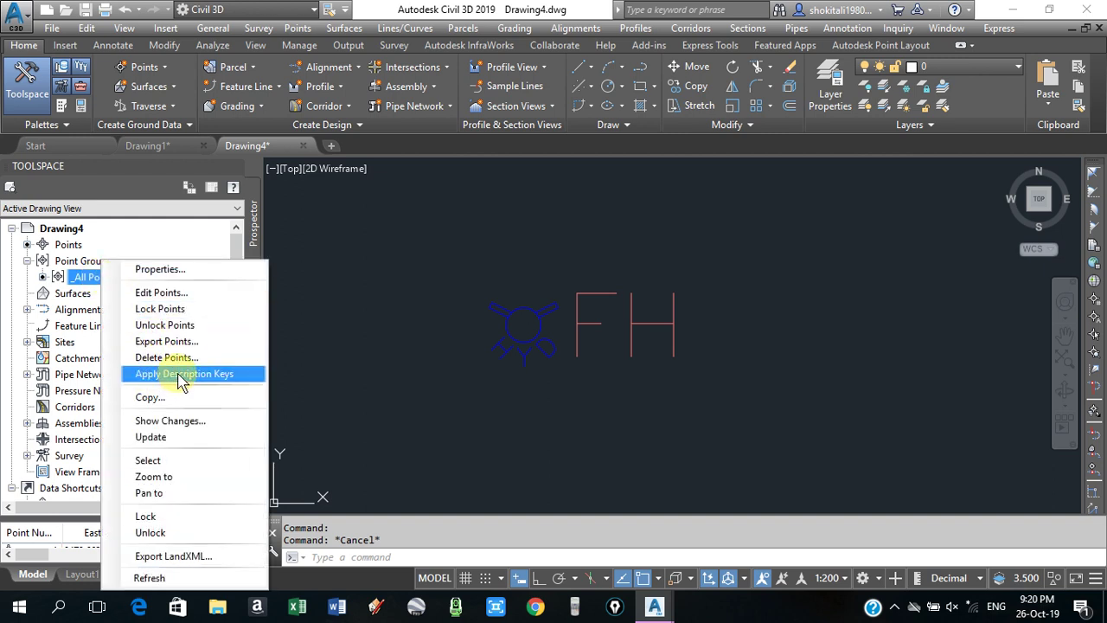
pyautogui.click(180, 373)
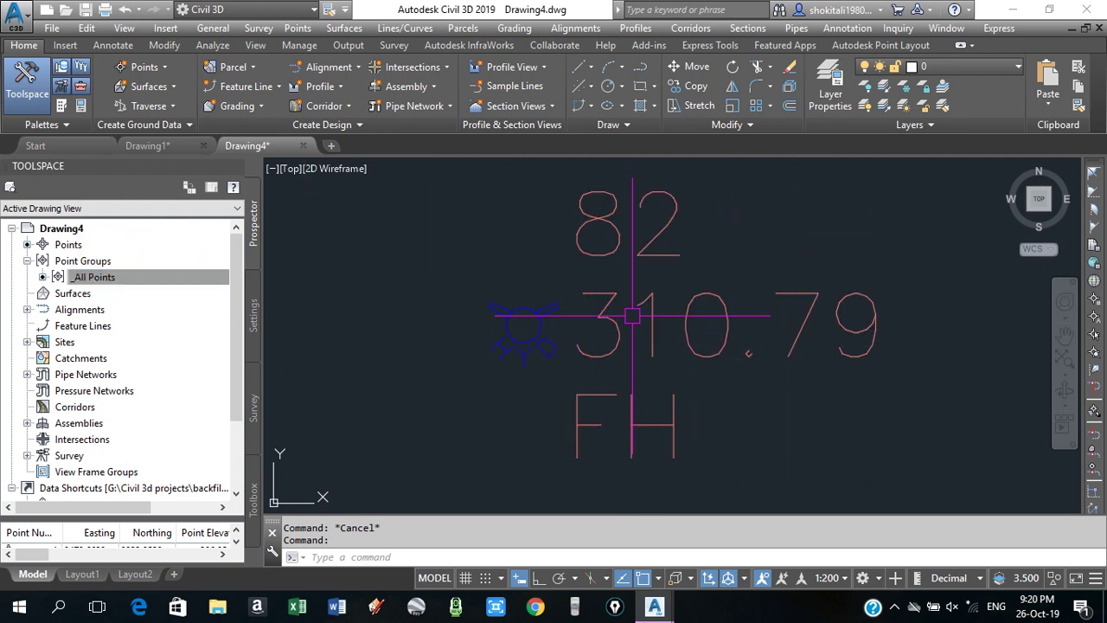
pyautogui.scroll(-5, 640, 314)
pyautogui.scroll(-3, 717, 321)
pyautogui.scroll(-3, 652, 328)
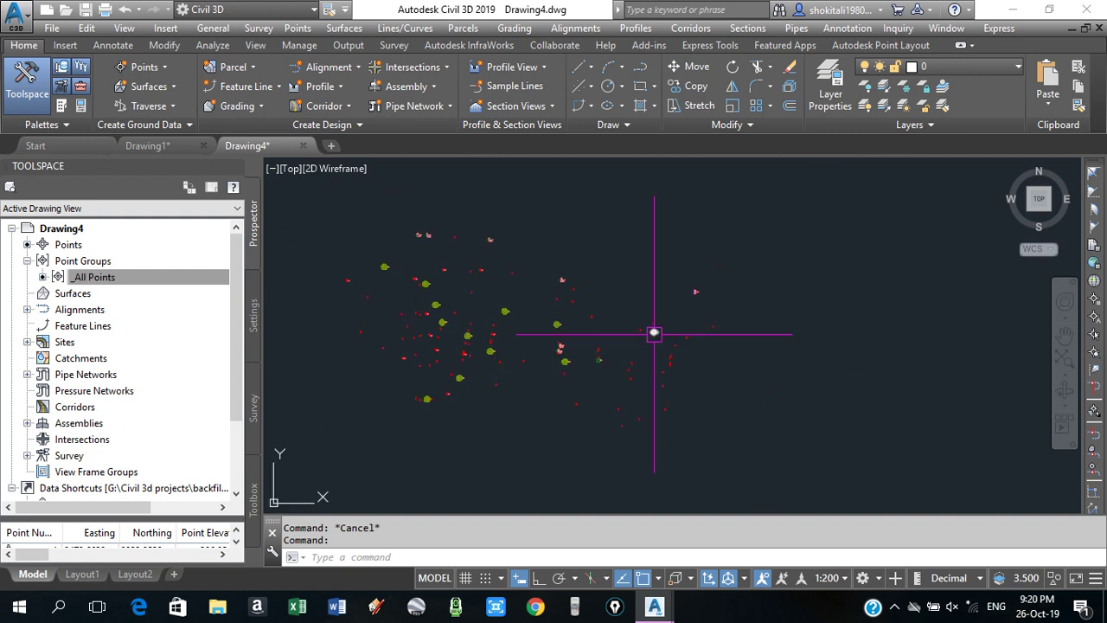
pyautogui.scroll(3, 403, 240)
pyautogui.scroll(-3, 403, 240)
pyautogui.moveTo(506, 333); pyautogui.dragTo(543, 351, button='middle')
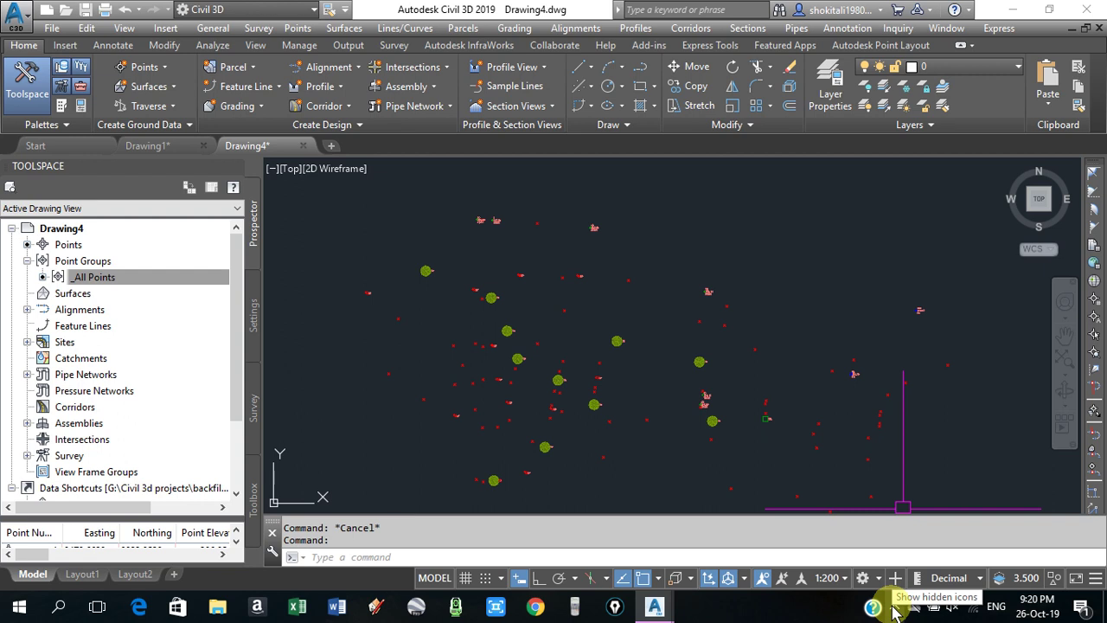
pyautogui.click(895, 608)
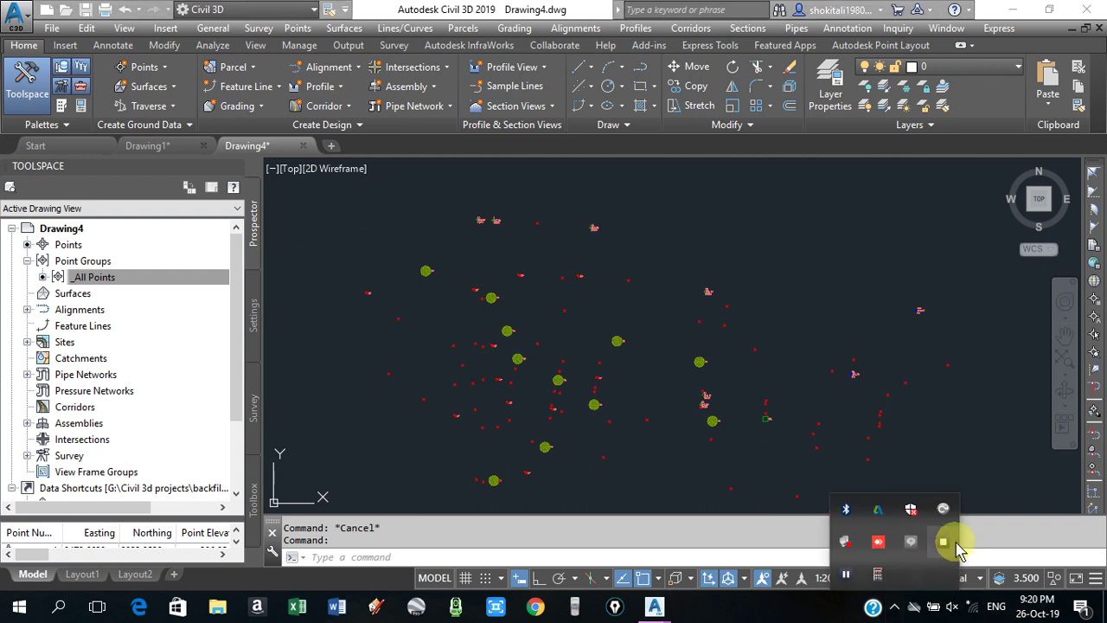